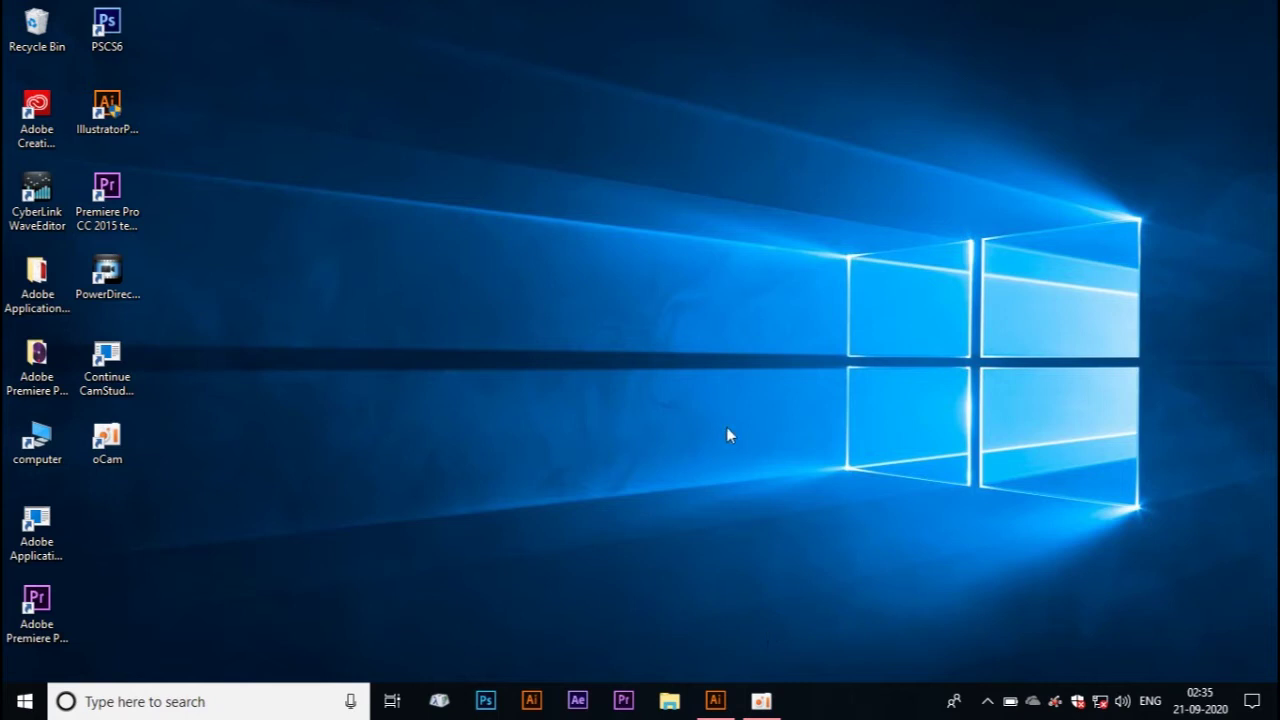
Switch to Adobe Illustrator and draw a circle with the Ellipse tool in the upper-left part of the artboard.
click(715, 700)
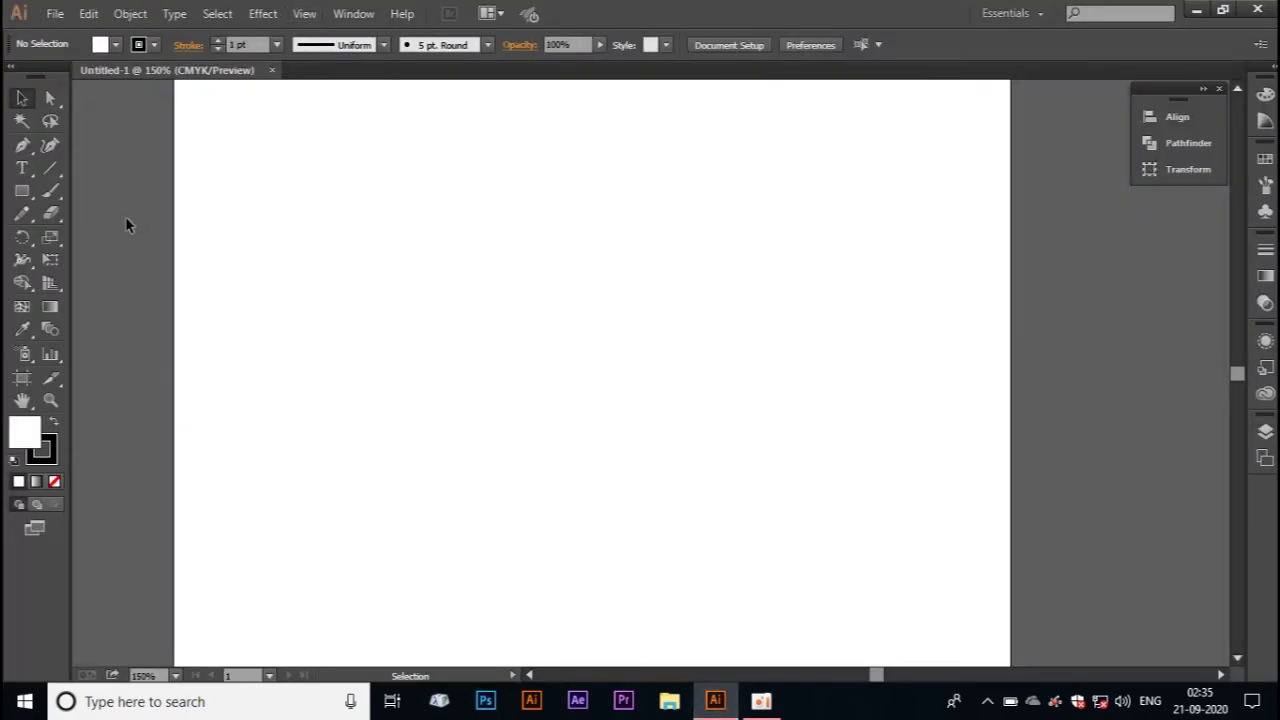
click(23, 191)
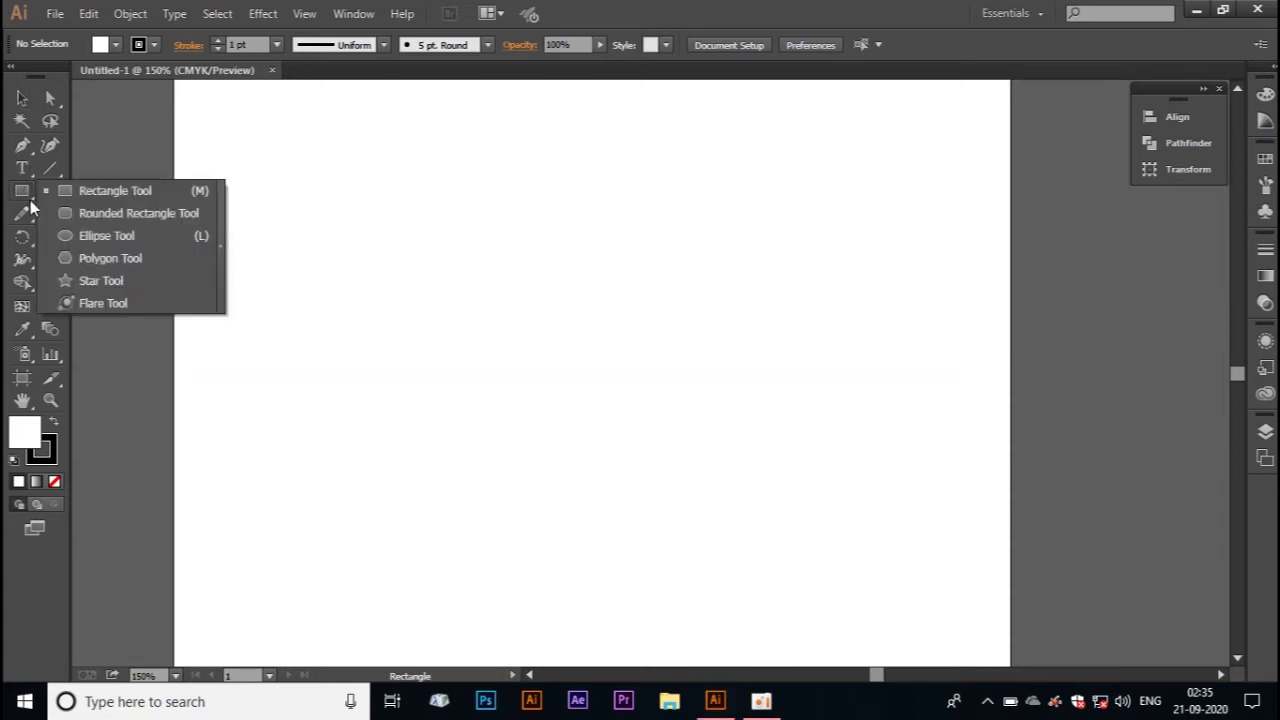
click(73, 230)
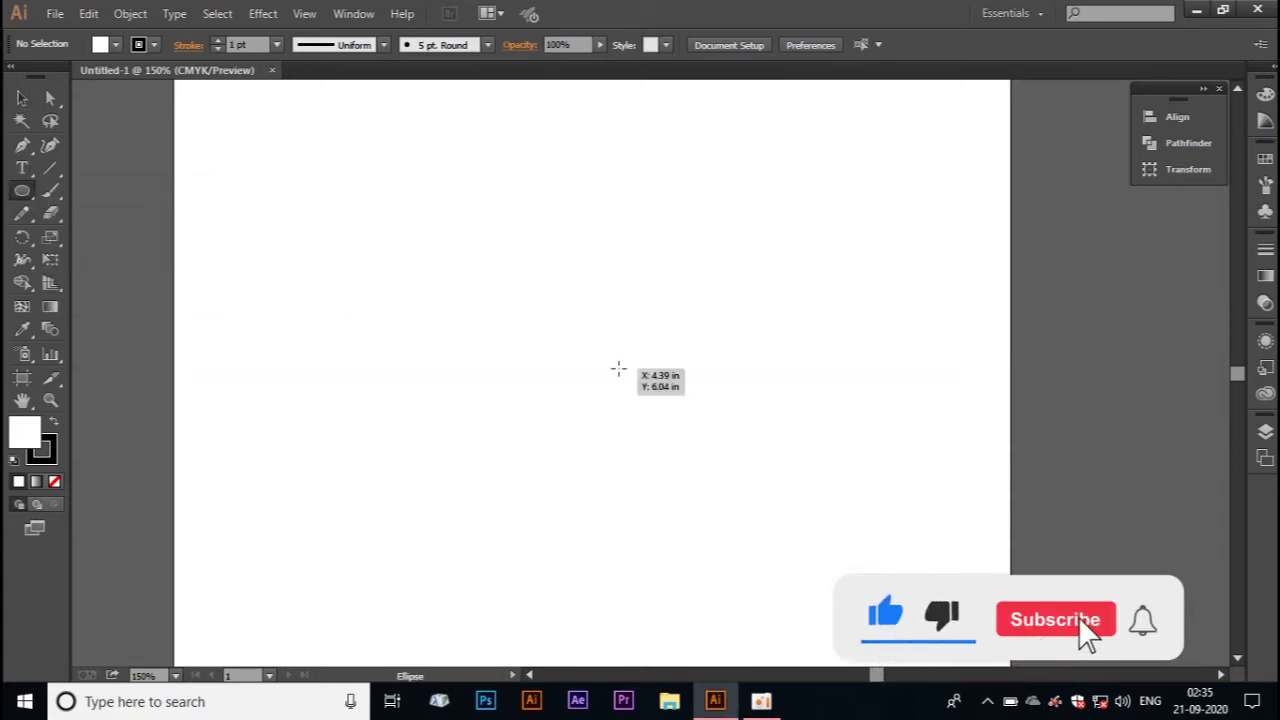
drag(370, 257, 470, 362)
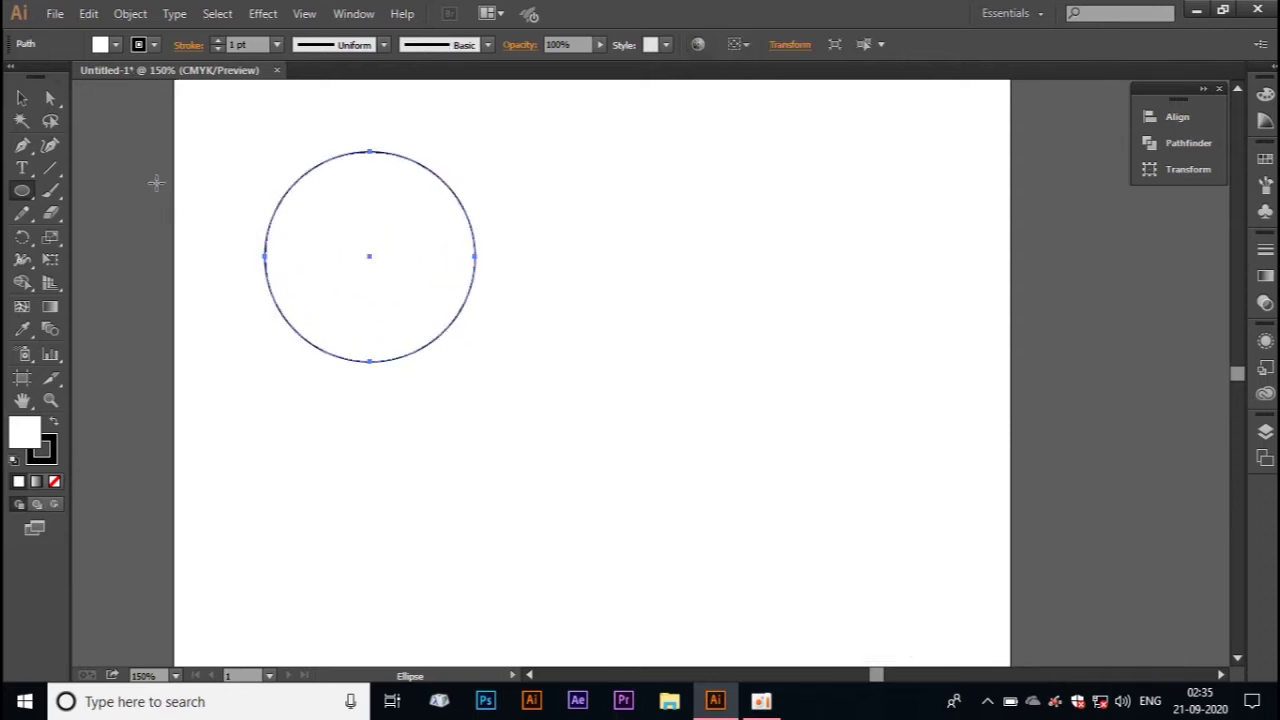
Set the circle's stroke colour to none.
click(154, 44)
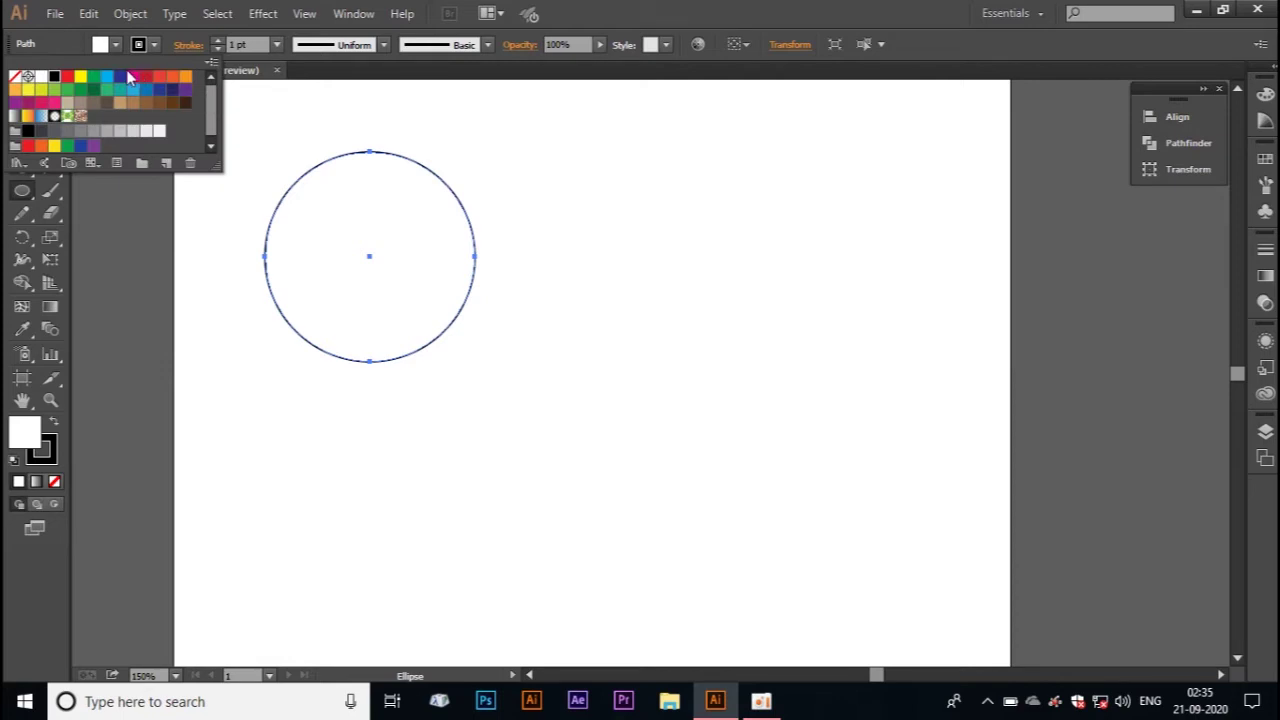
click(15, 77)
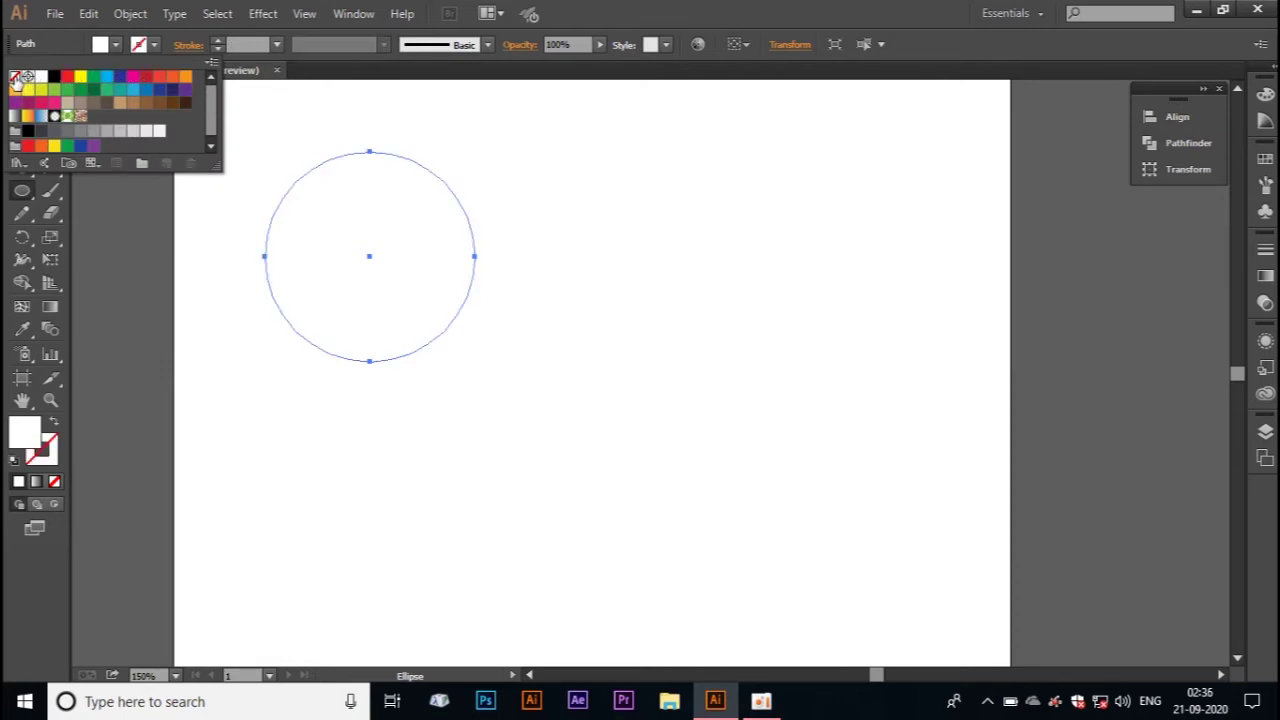
click(104, 258)
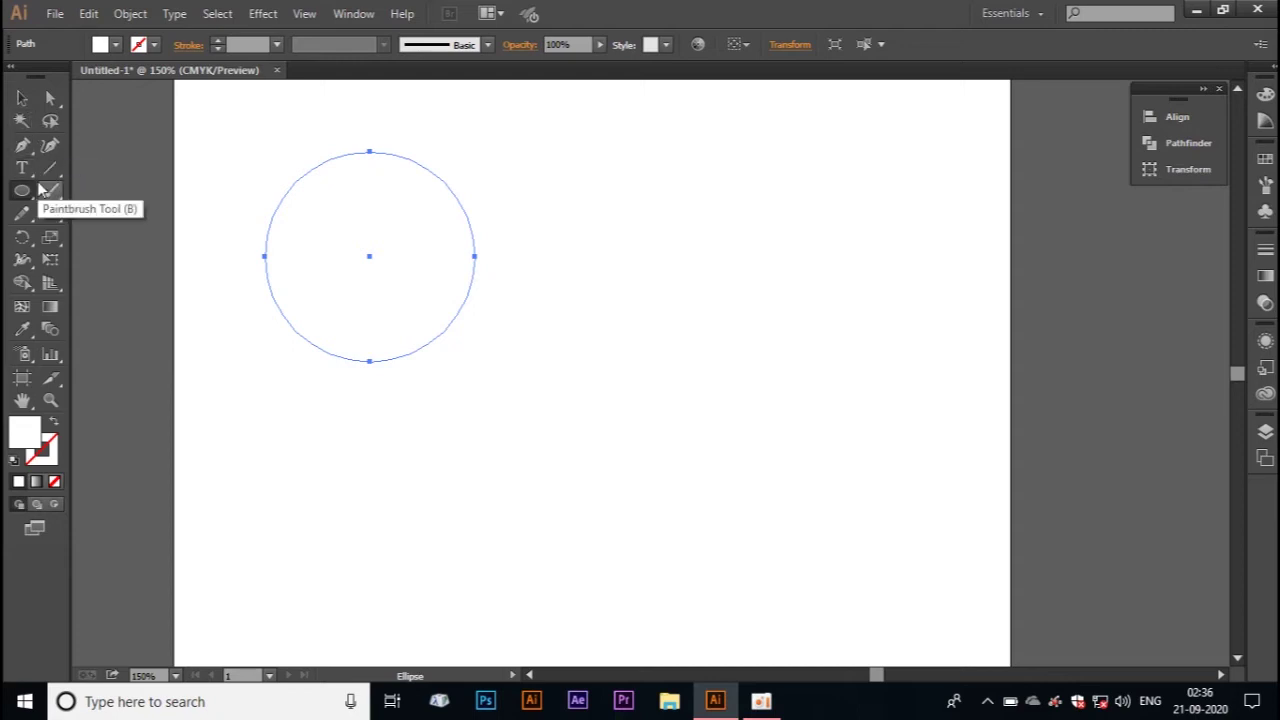
Duplicate the circle and arrange the two circles side by side, partly overlapping at nearly the same height.
click(21, 97)
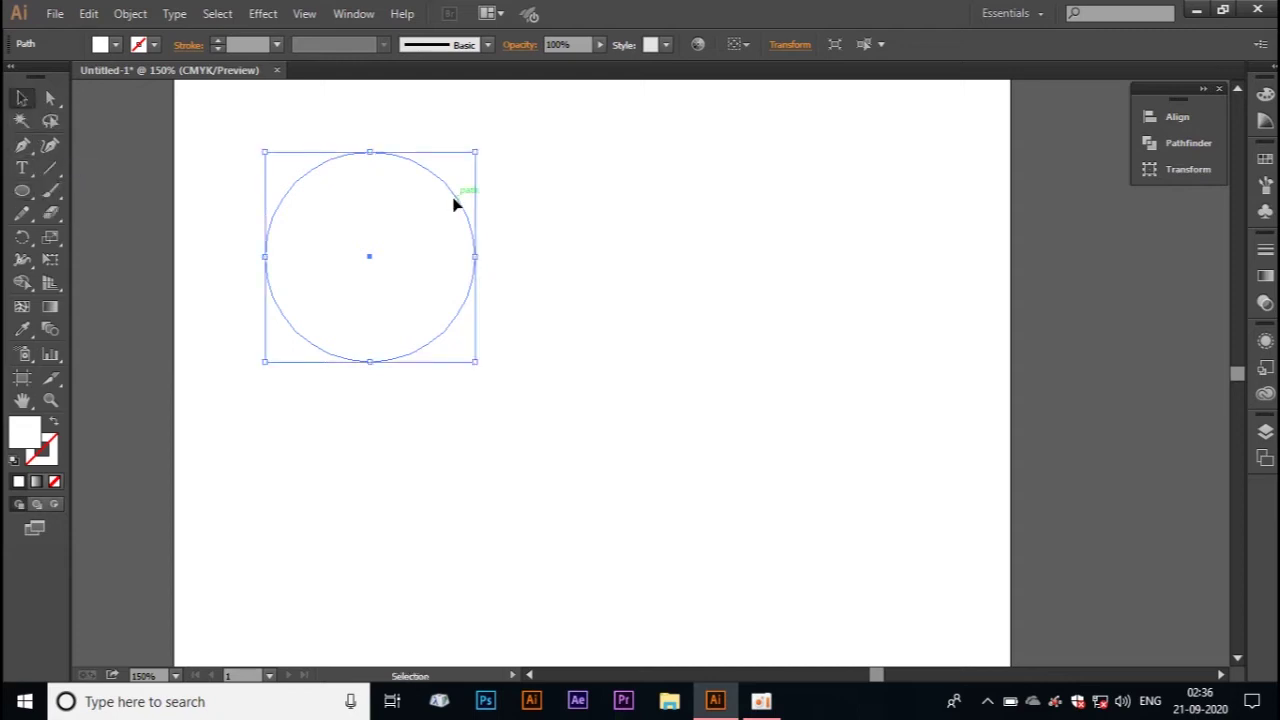
mouse_move(455, 204)
mouse_down()
mouse_move(586, 209)
mouse_move(466, 194)
mouse_move(457, 204)
mouse_up()
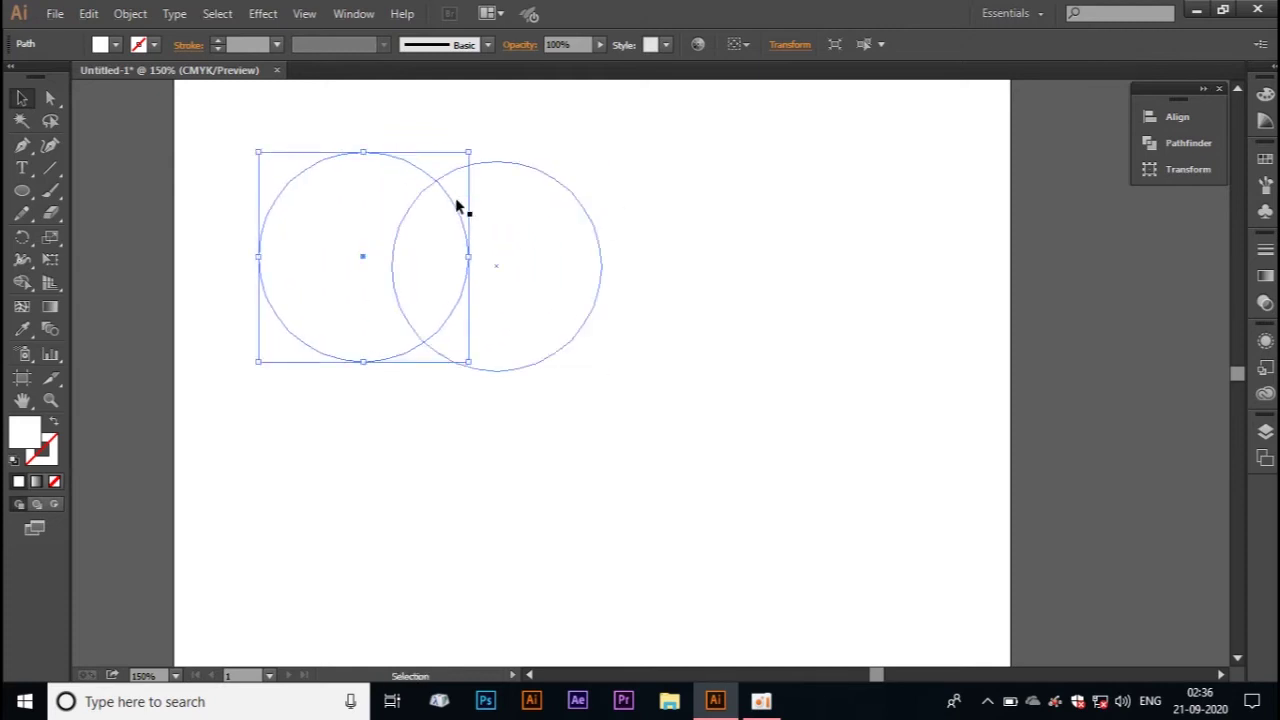
drag(494, 166, 486, 171)
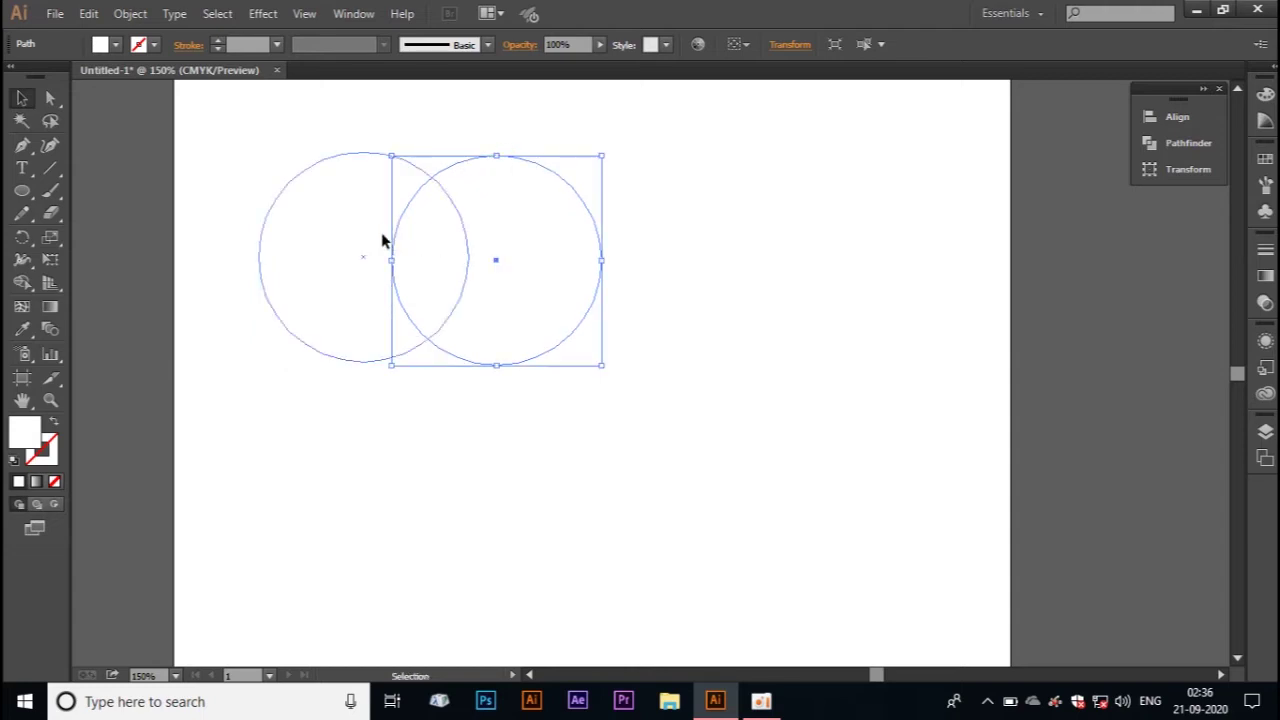
key(ctrl+z)
key(ctrl+z)
key(ctrl+z)
key(ctrl+shift+z)
key(ctrl+shift+z)
key(ctrl+shift+z)
key(ctrl+z)
key(ctrl+z)
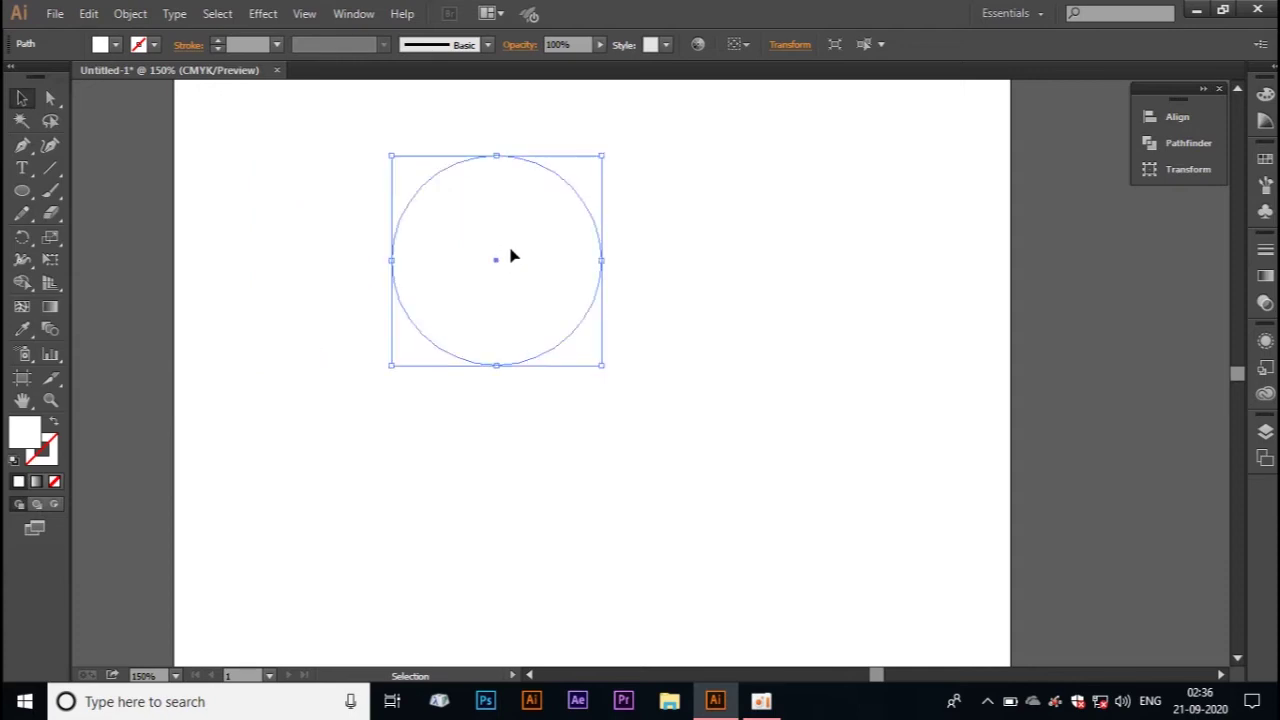
key(ctrl+shift+z)
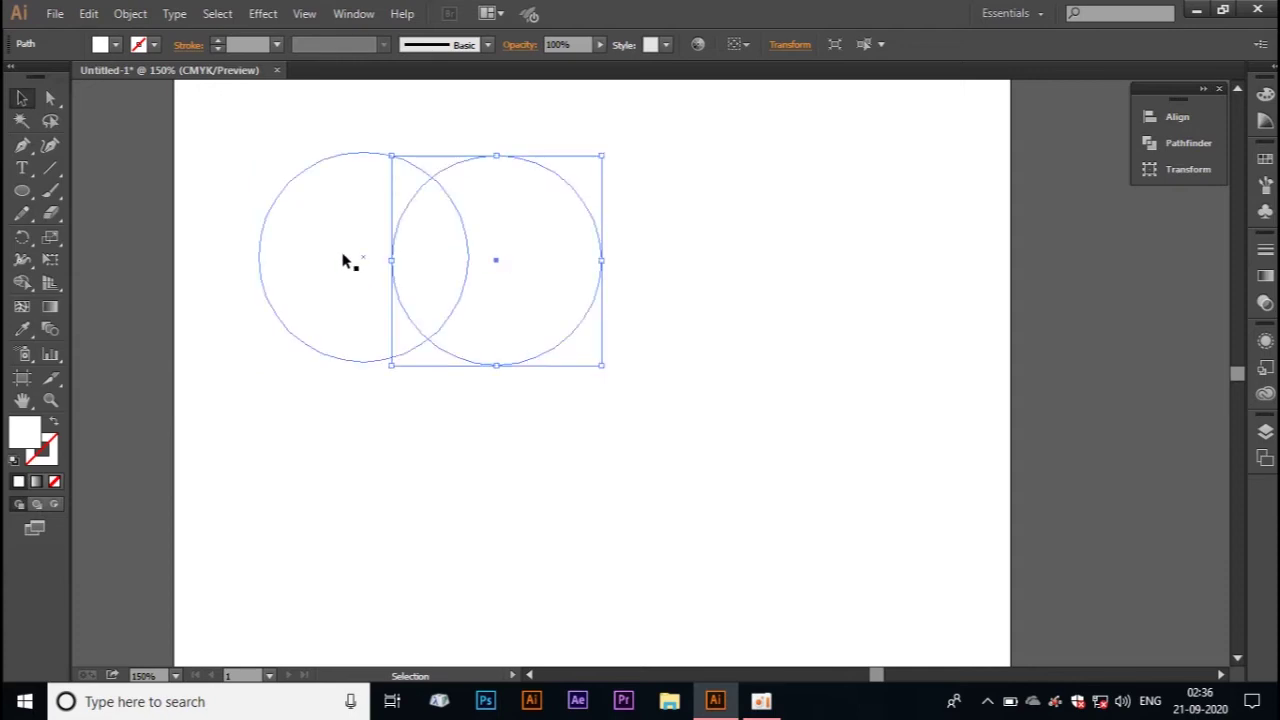
key(ctrl+z)
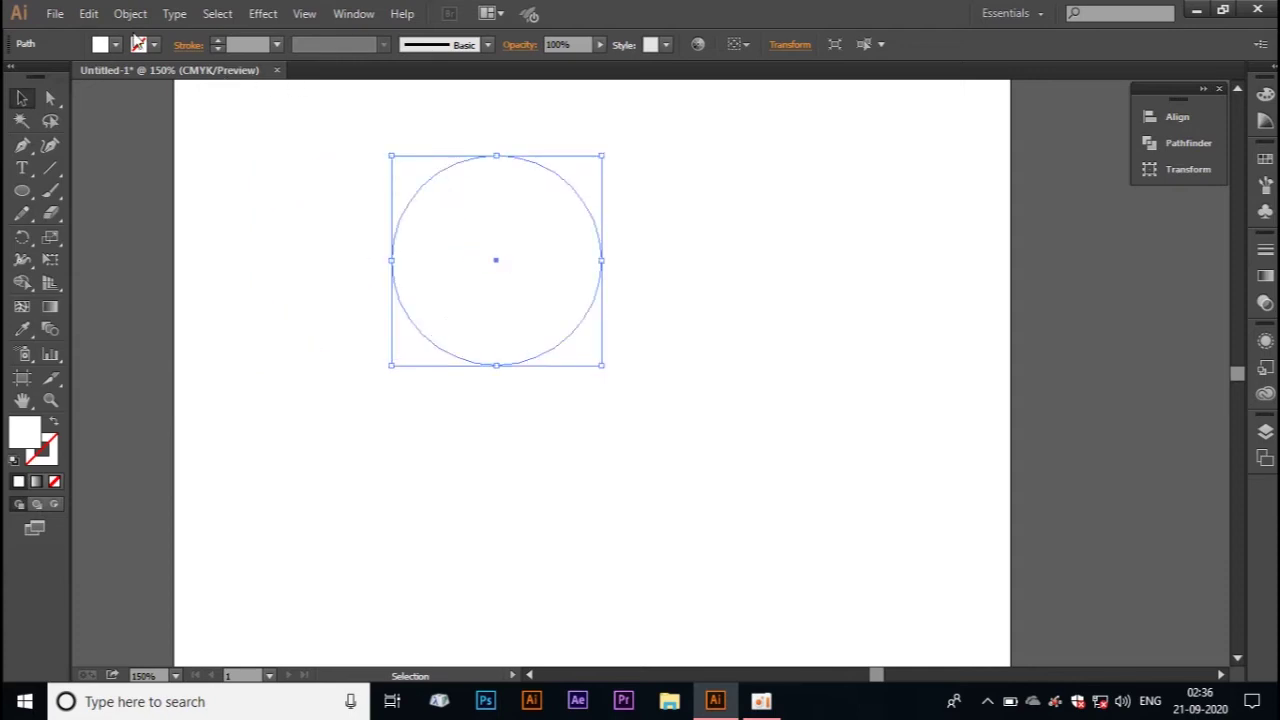
Give each of the two overlapping circles a black stroke.
click(156, 47)
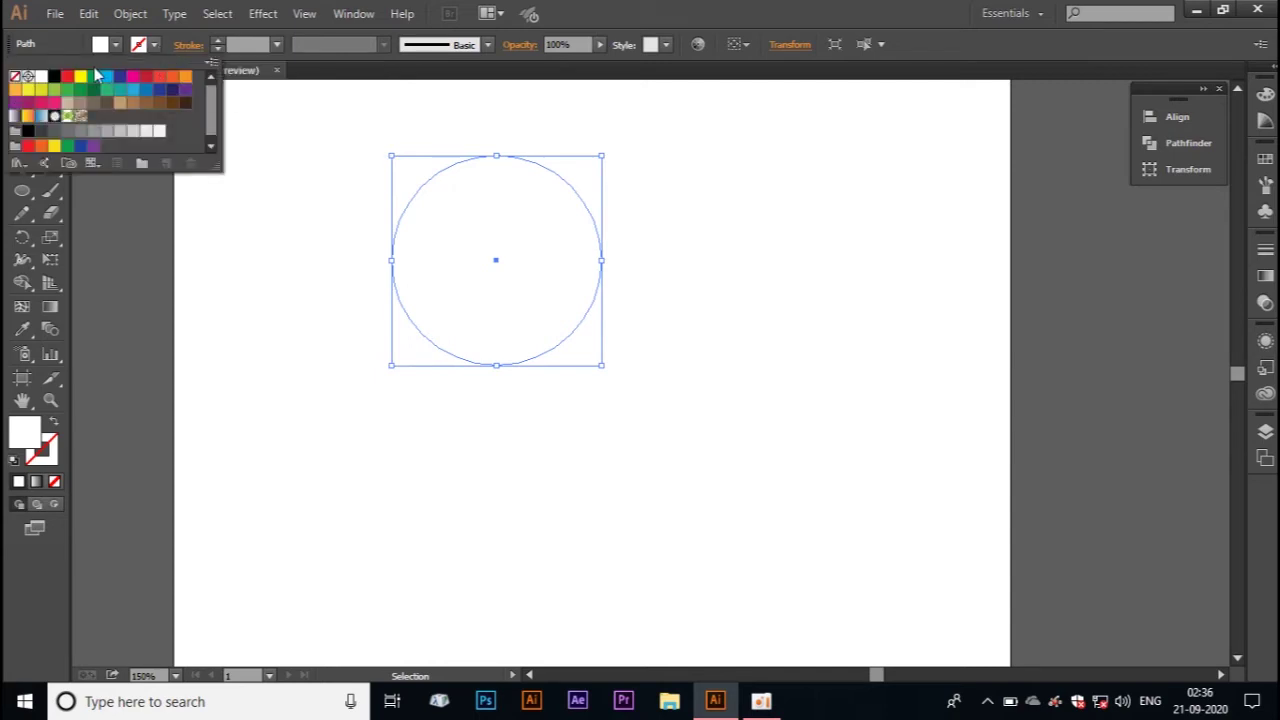
click(54, 78)
click(240, 262)
drag(534, 264, 398, 258)
click(150, 44)
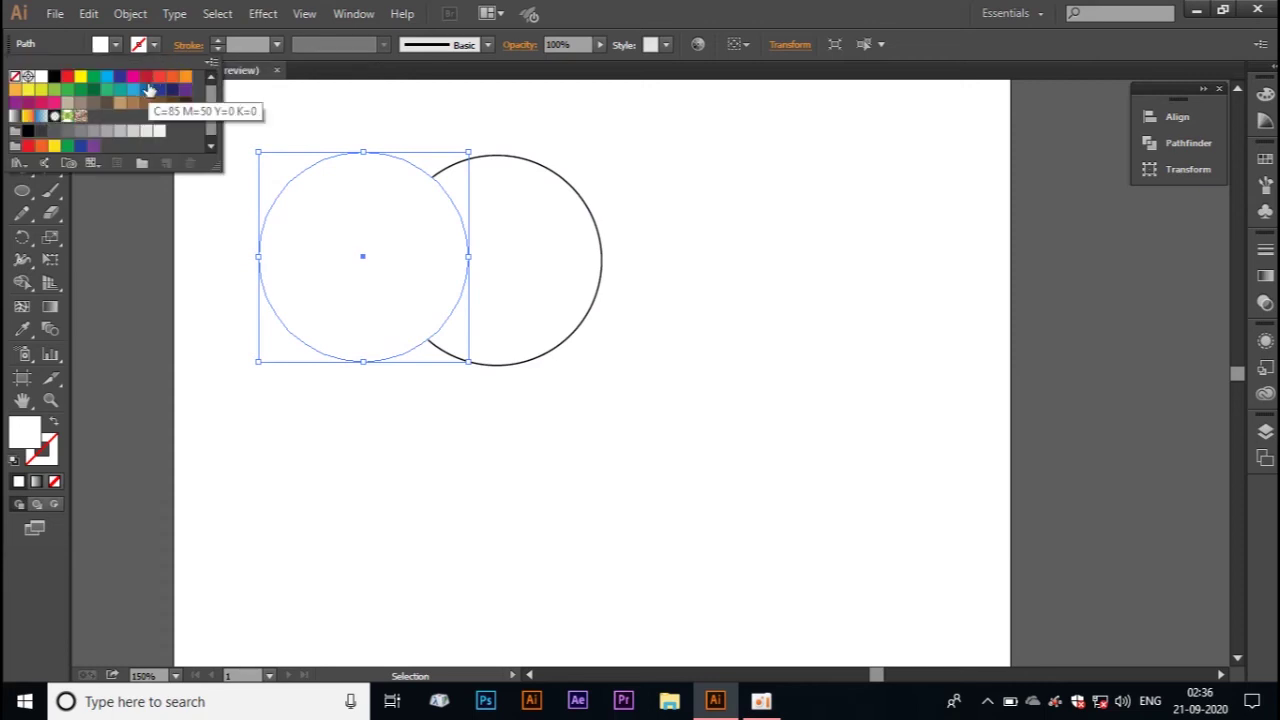
click(54, 77)
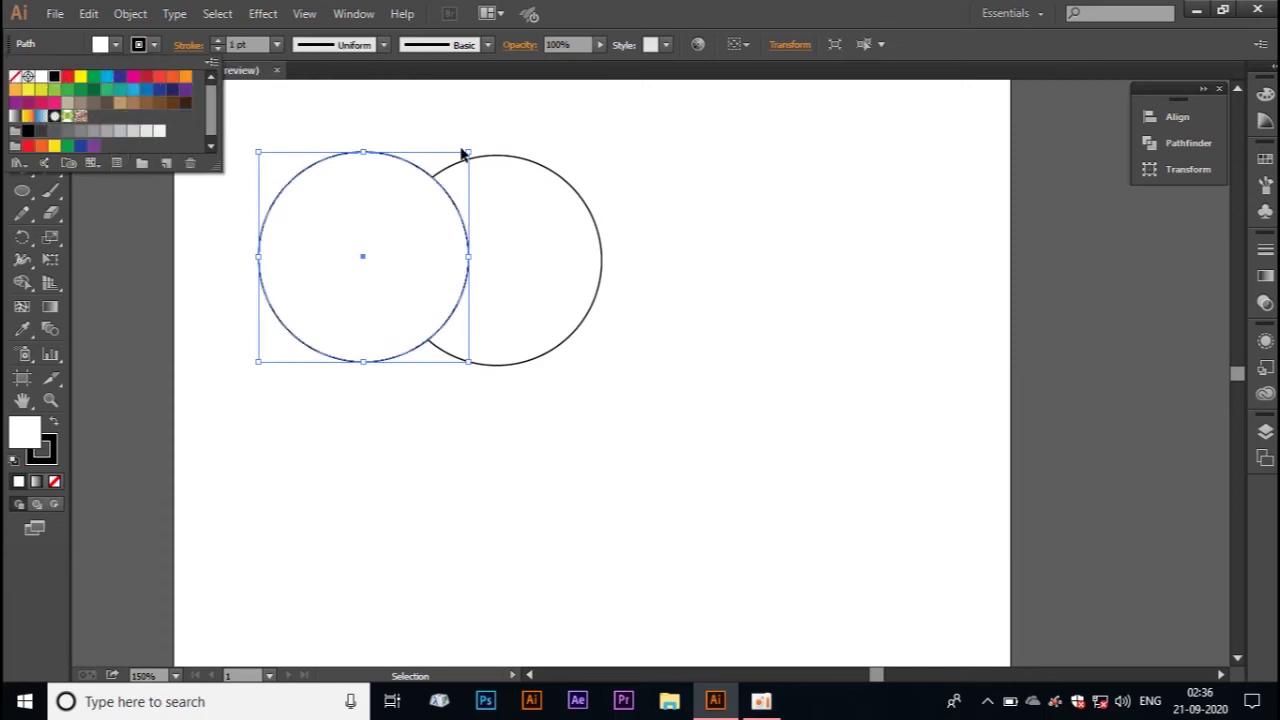
click(857, 180)
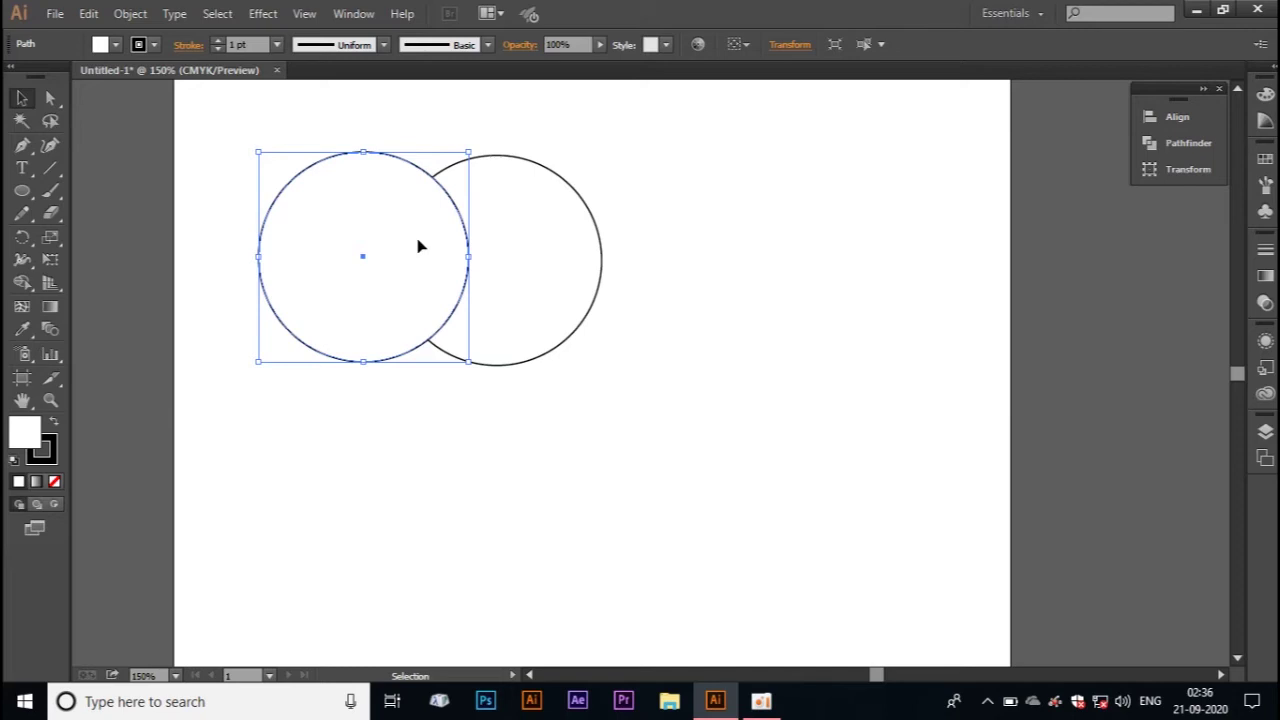
Unite the two overlapping circles into one shape with Pathfinder and move it toward the middle of the artboard.
shift+click(563, 240)
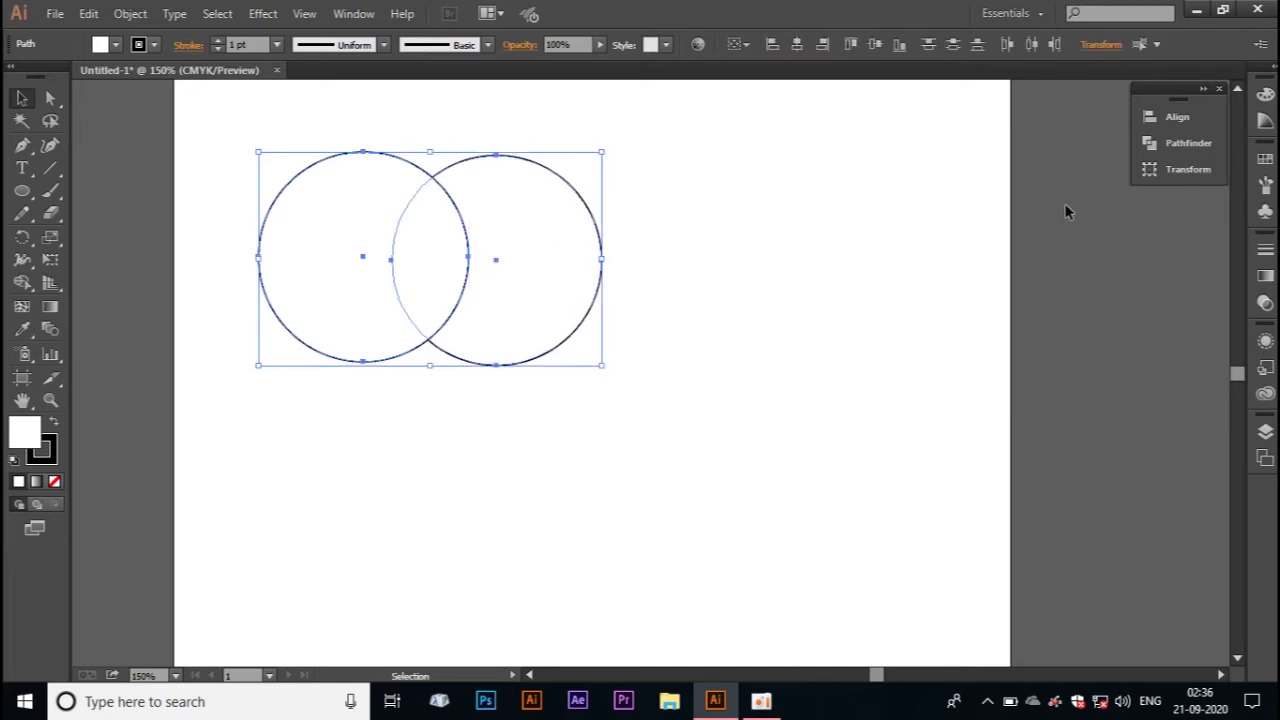
click(1160, 143)
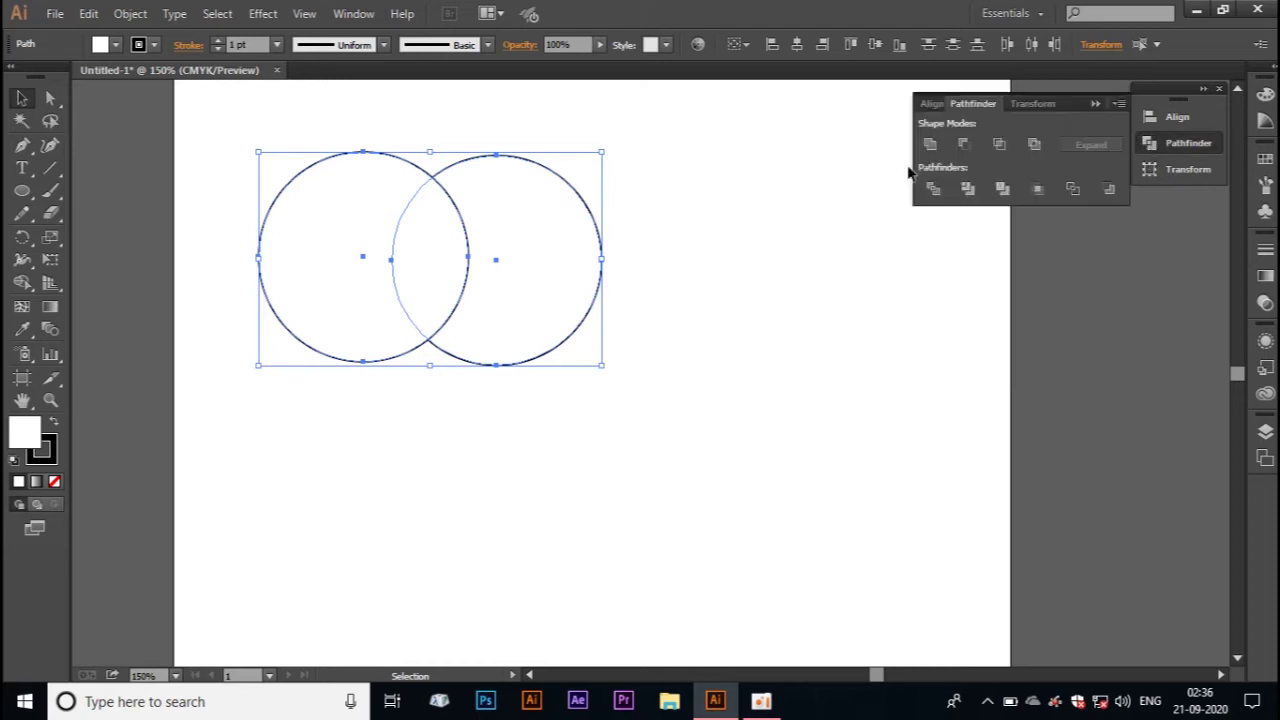
click(930, 144)
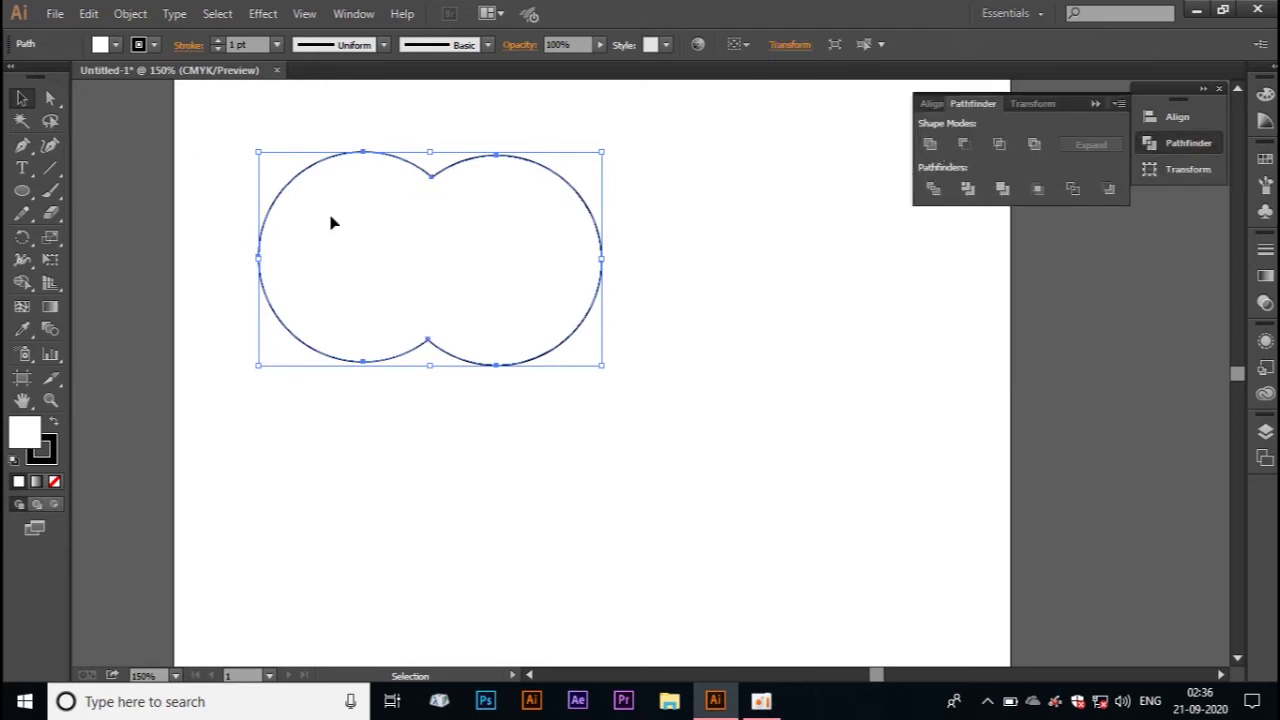
drag(435, 180, 592, 302)
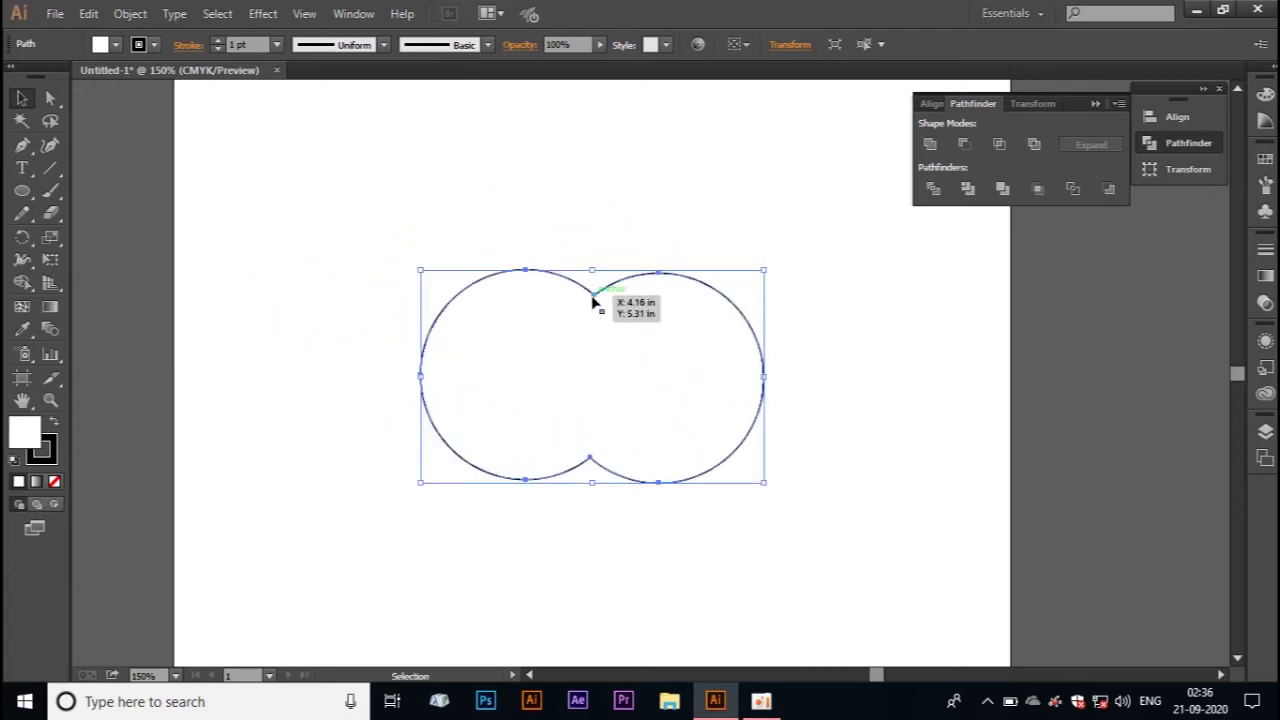
click(589, 549)
Try to pull only the anchor point of the united shape's lower notch downward with the Direct Selection tool.
click(50, 98)
drag(572, 439, 614, 493)
drag(631, 553, 652, 502)
drag(632, 513, 638, 582)
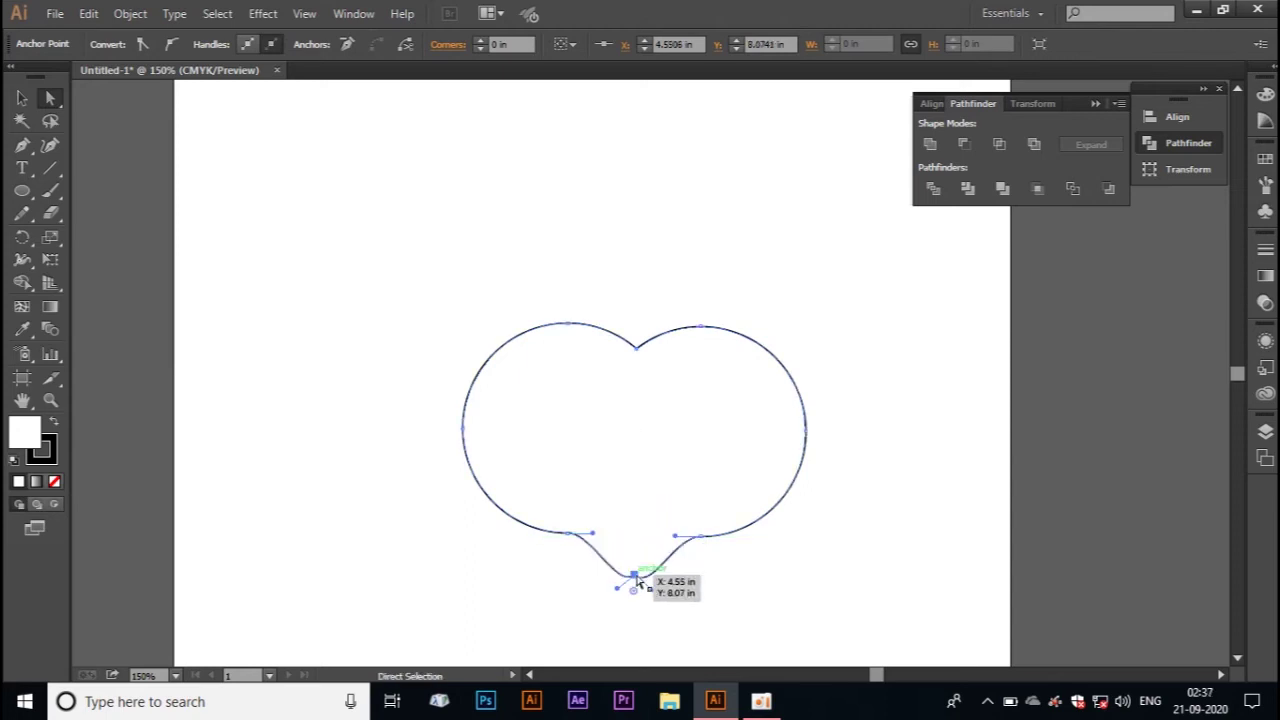
key(ctrl+z)
click(625, 591)
Reposition the shape, then move its three lowest anchor points down together to form a tapered apple body.
drag(537, 507, 491, 430)
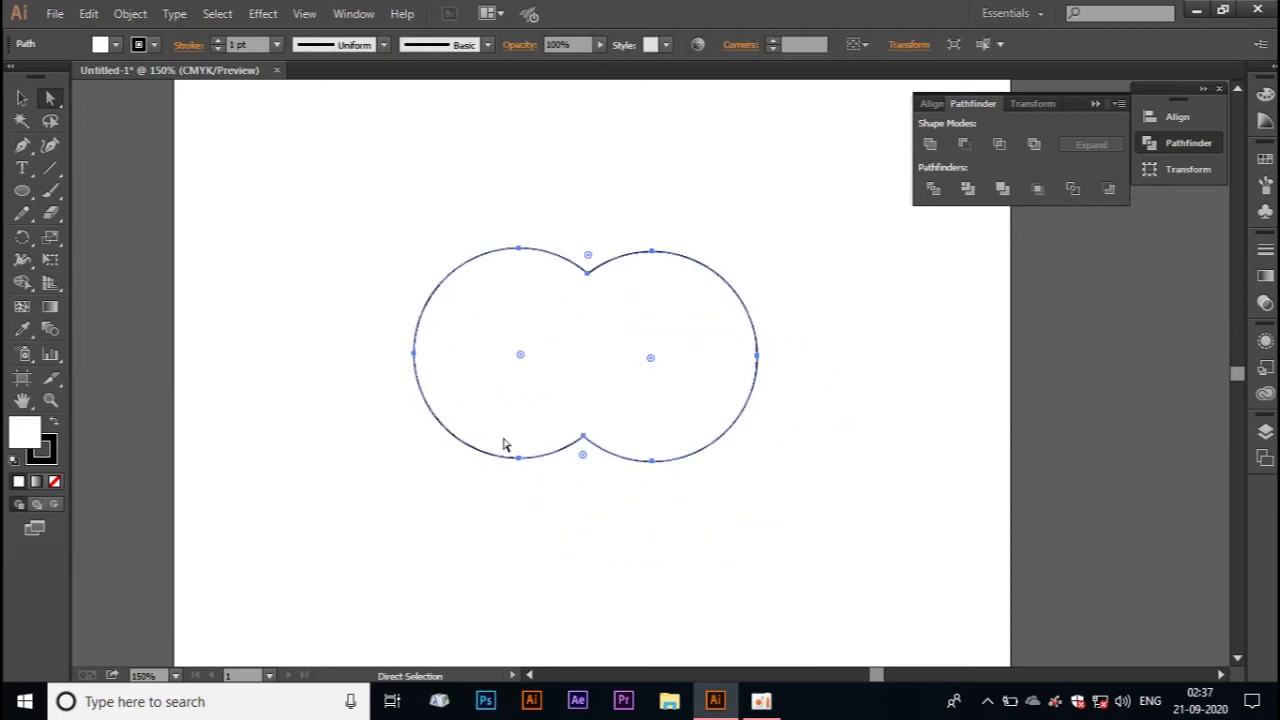
click(556, 522)
drag(494, 500, 703, 401)
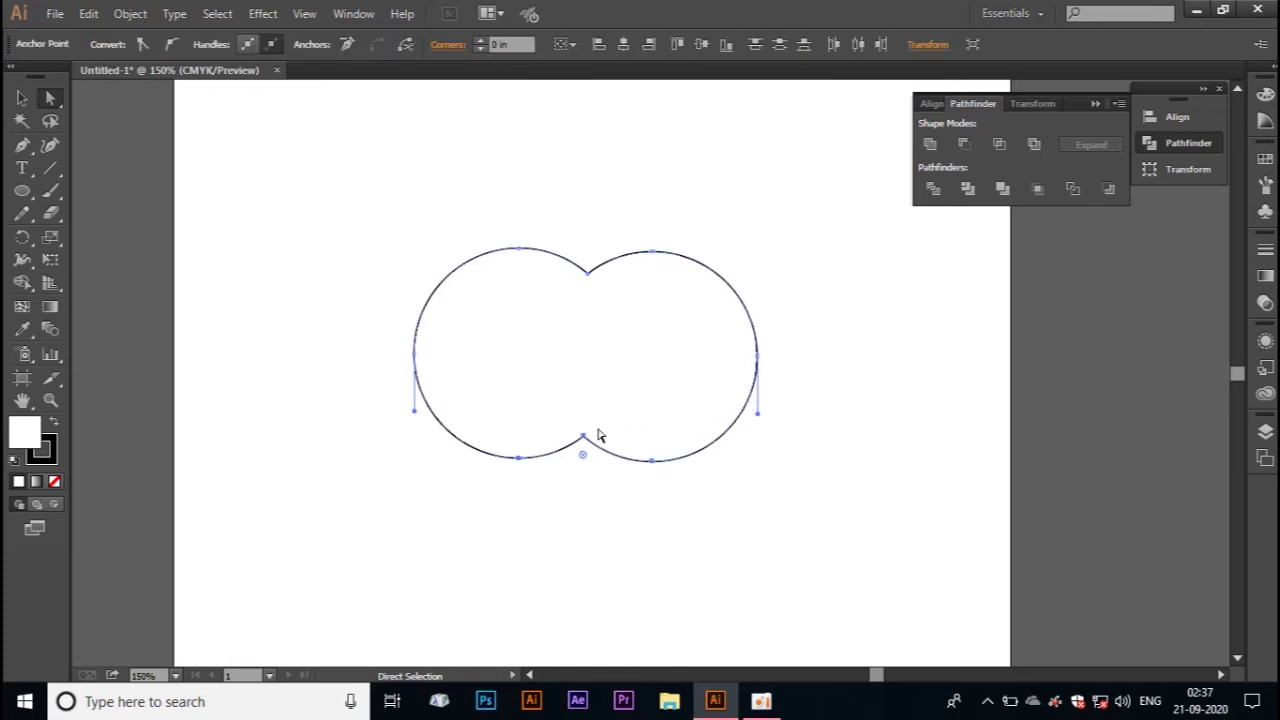
drag(584, 439, 586, 518)
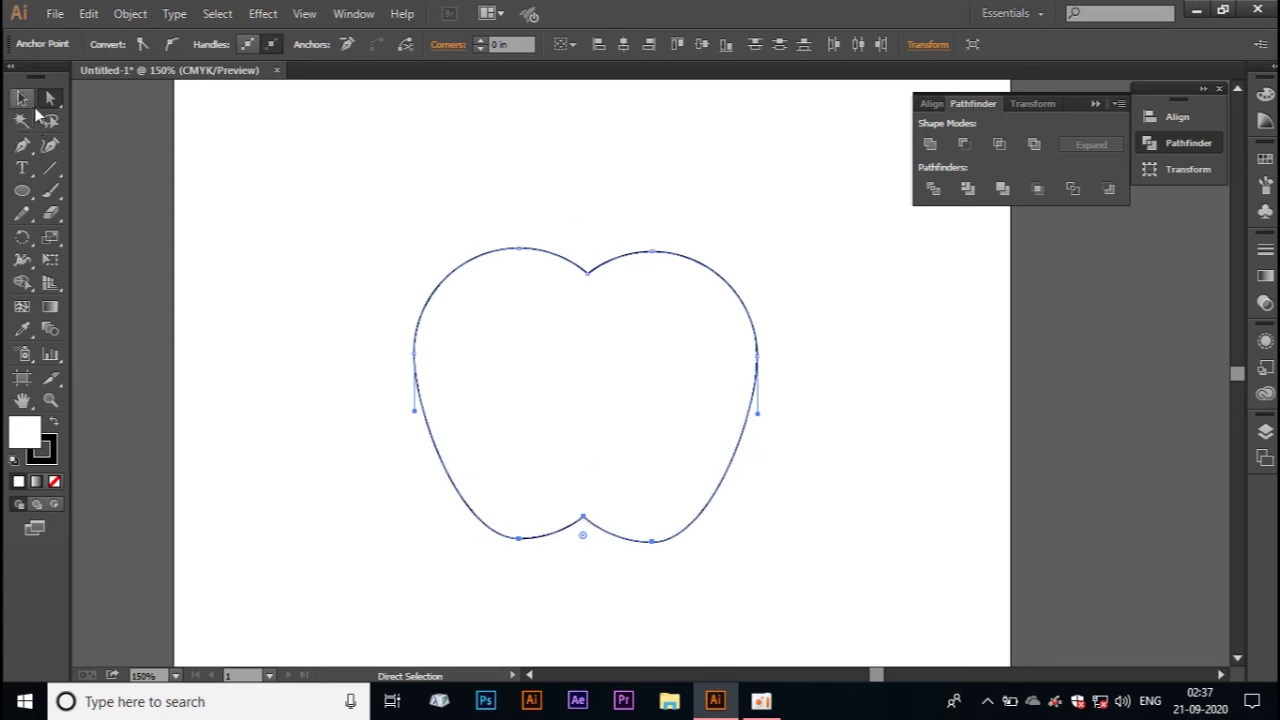
Delete the leftover circle without a stroke and shift the apple outline slightly up and to the left.
click(22, 97)
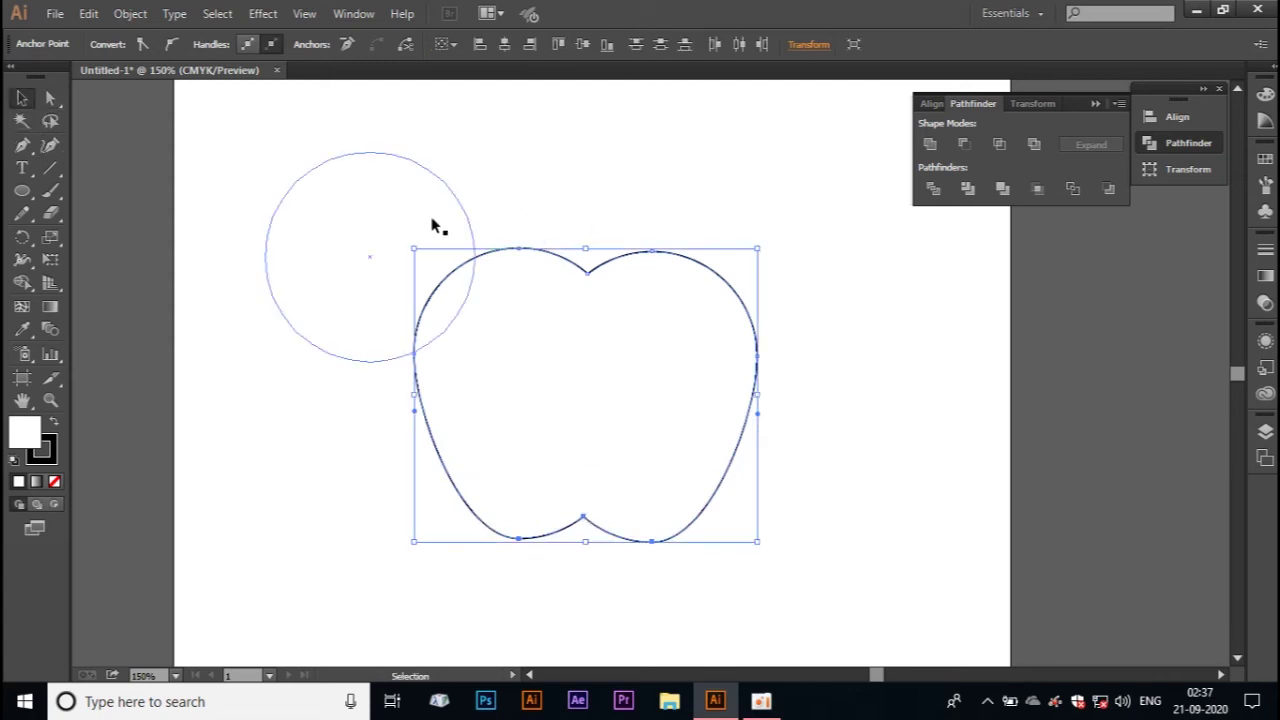
click(300, 224)
key(Delete)
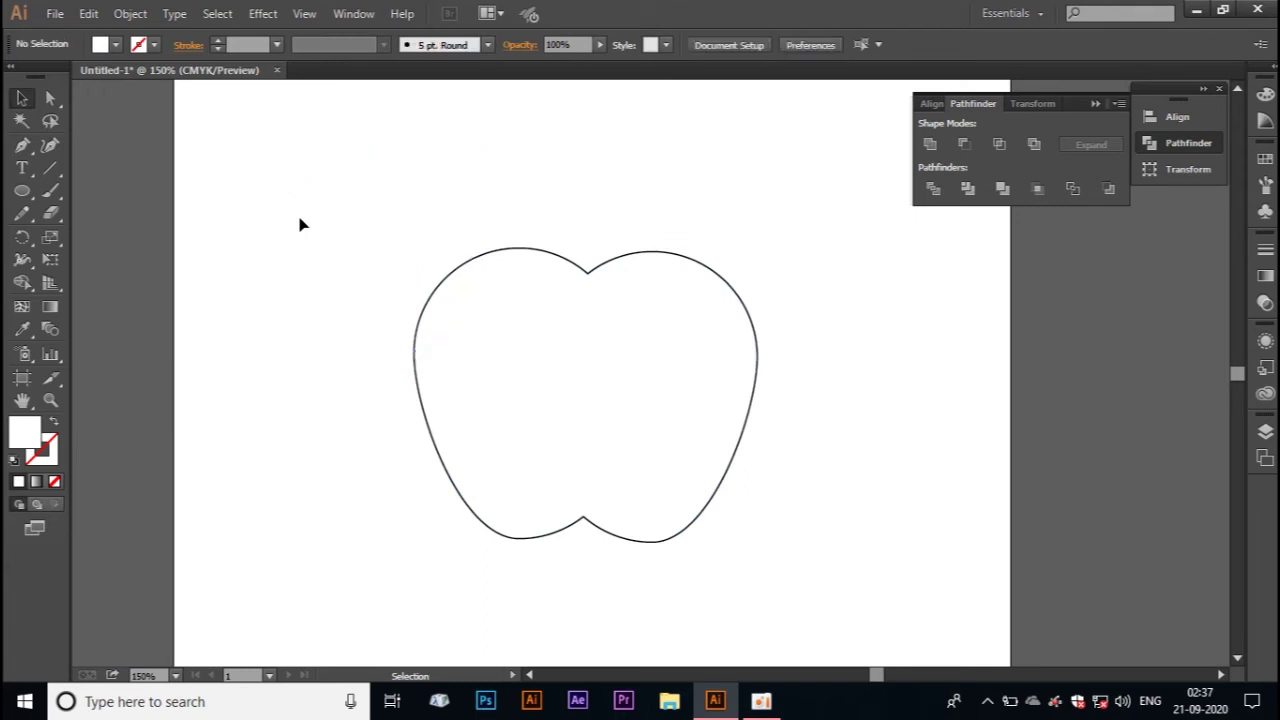
drag(676, 259, 655, 237)
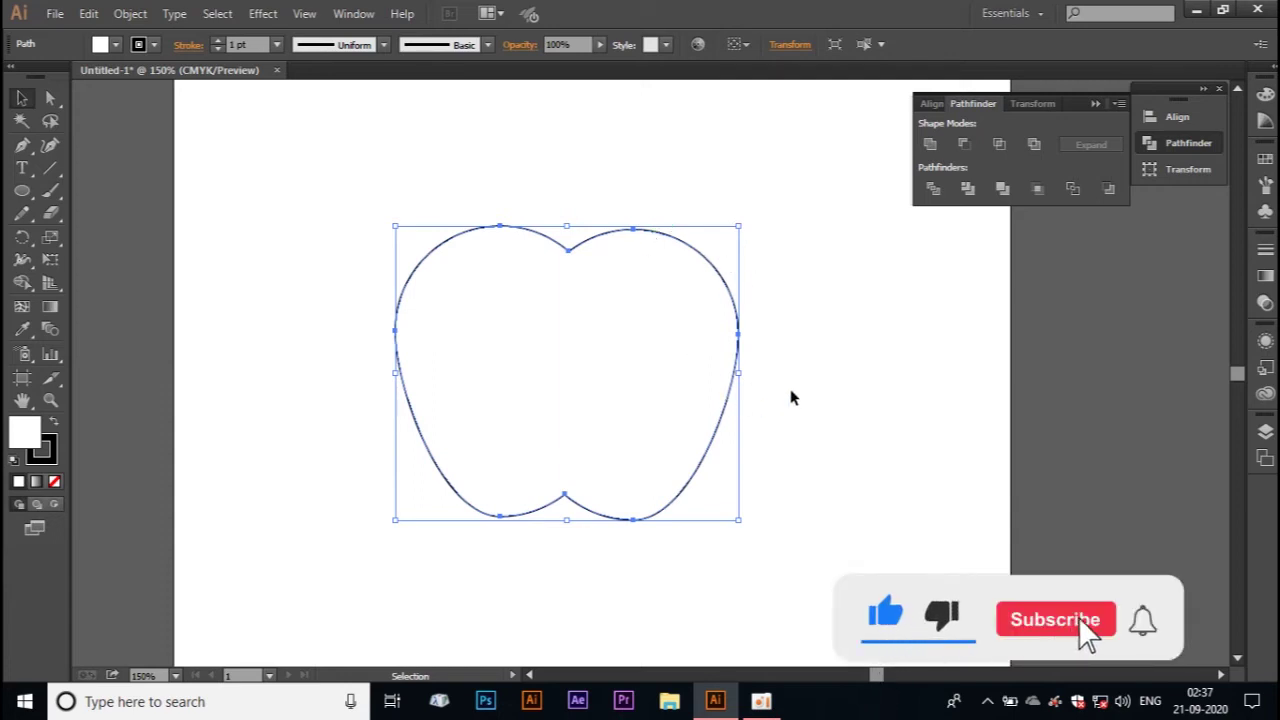
Draw a smaller circle beside the apple and place it overlapping the middle of the apple's right edge.
click(22, 192)
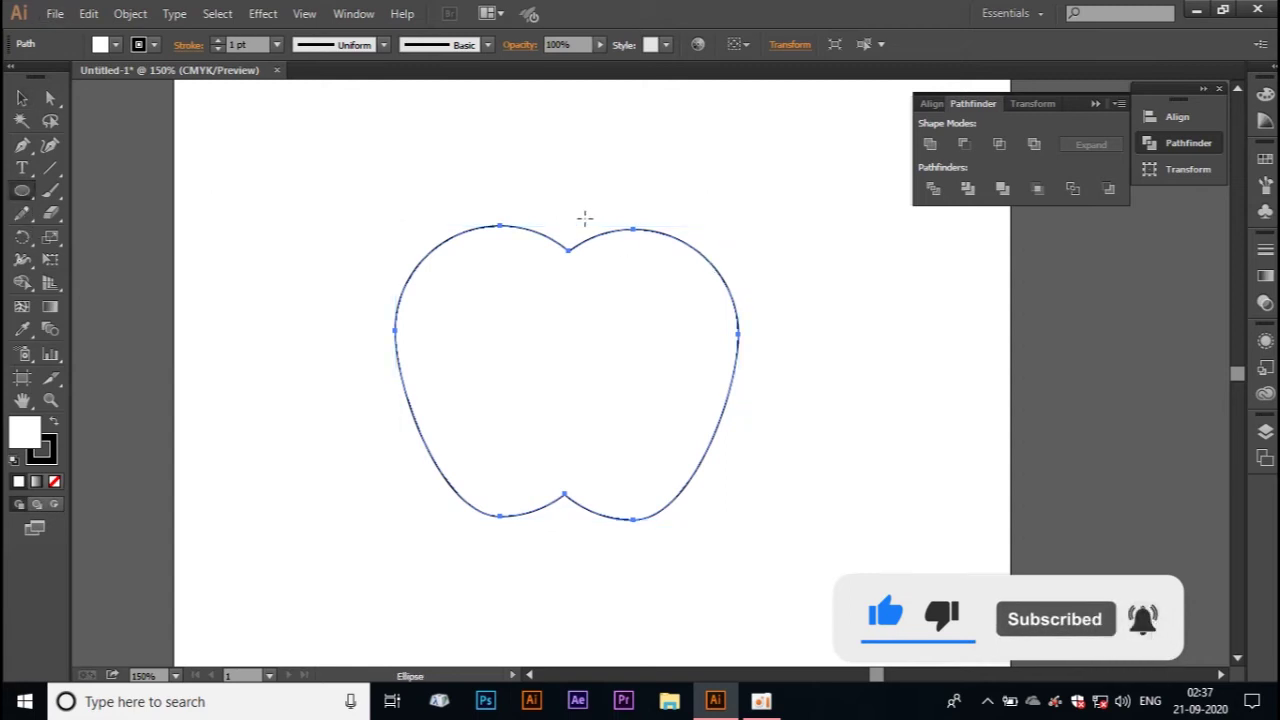
drag(830, 250, 900, 320)
key(v)
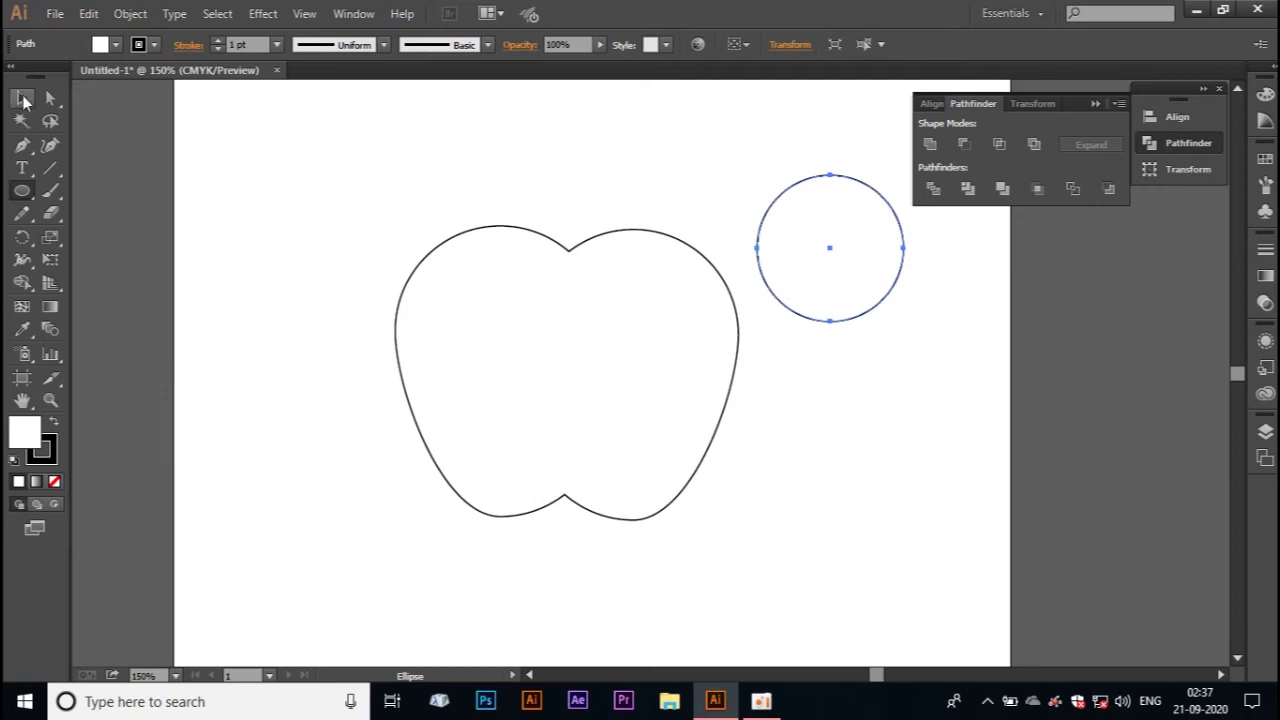
drag(806, 184, 720, 276)
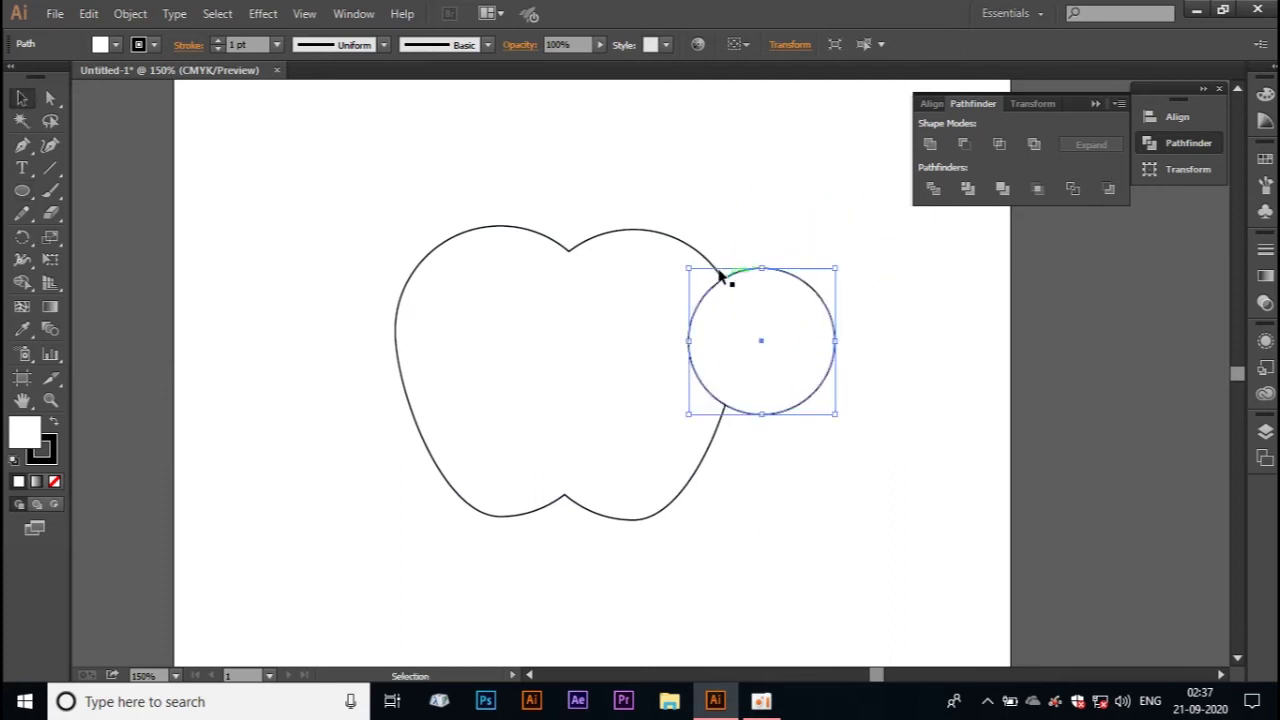
Subtract the small circle from the apple with Pathfinder's Minus Front to cut the bite, and deselect the result.
shift+click(593, 243)
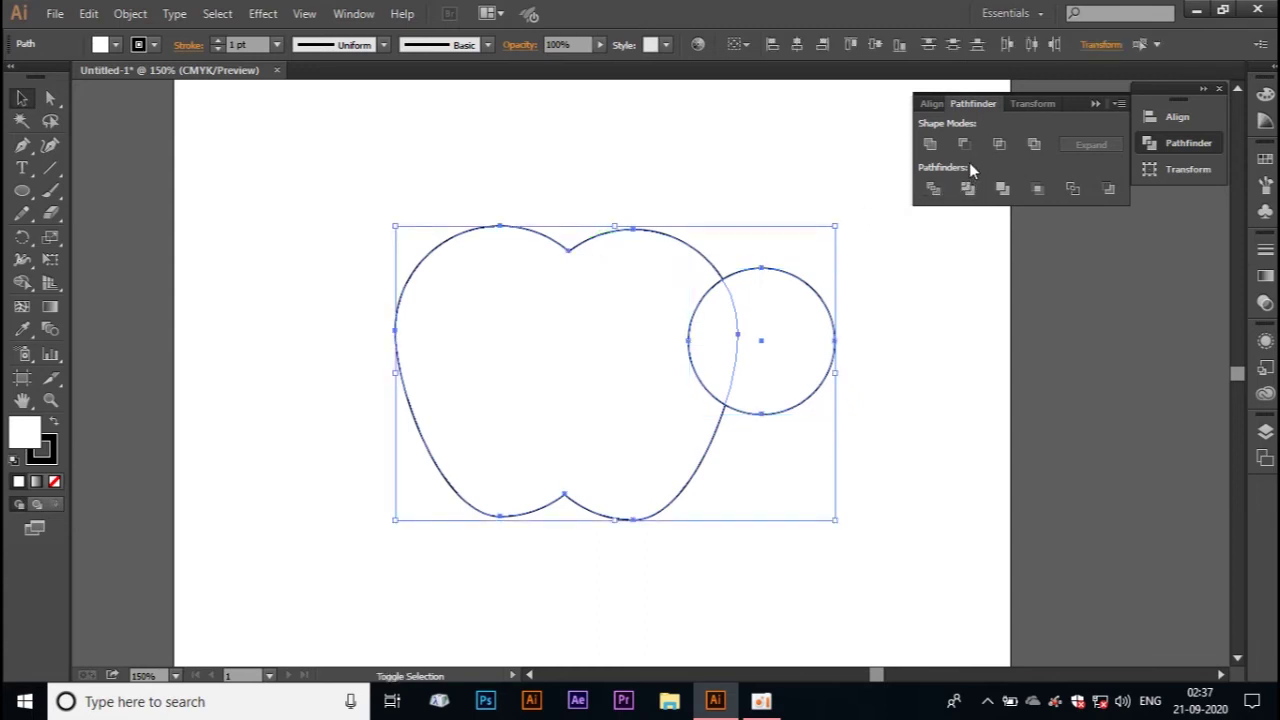
click(1000, 147)
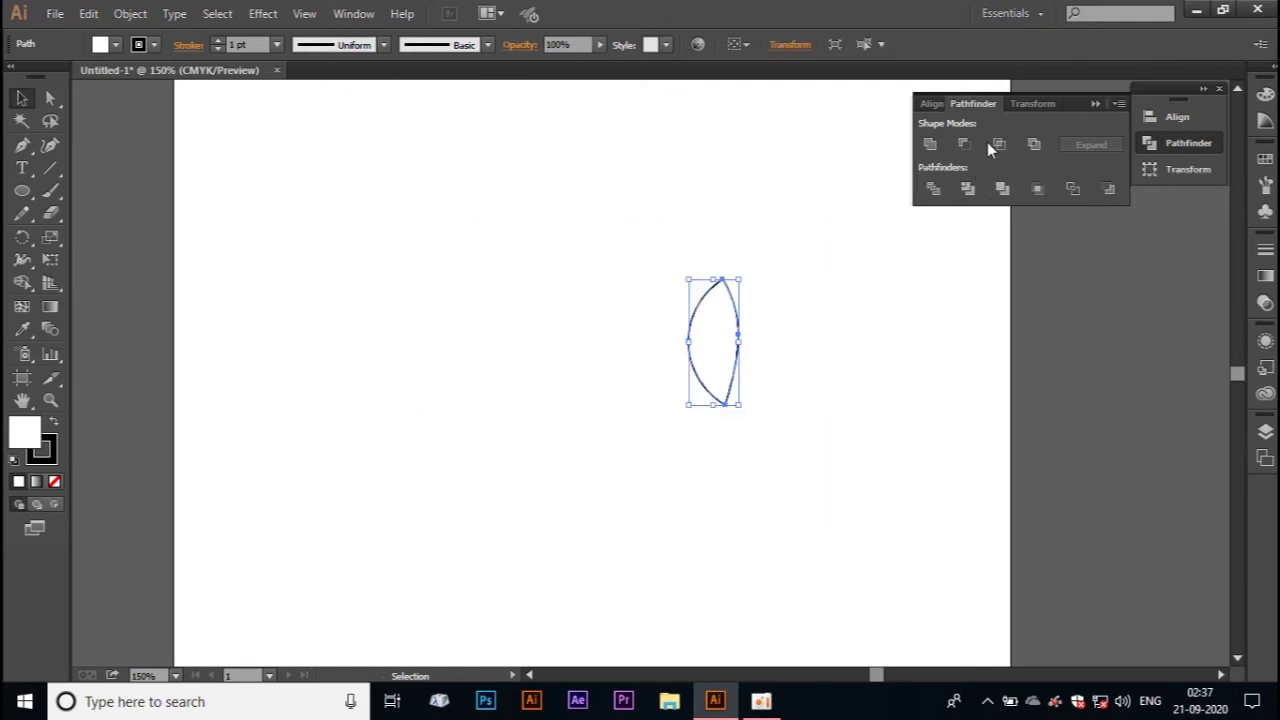
key(ctrl+z)
click(974, 143)
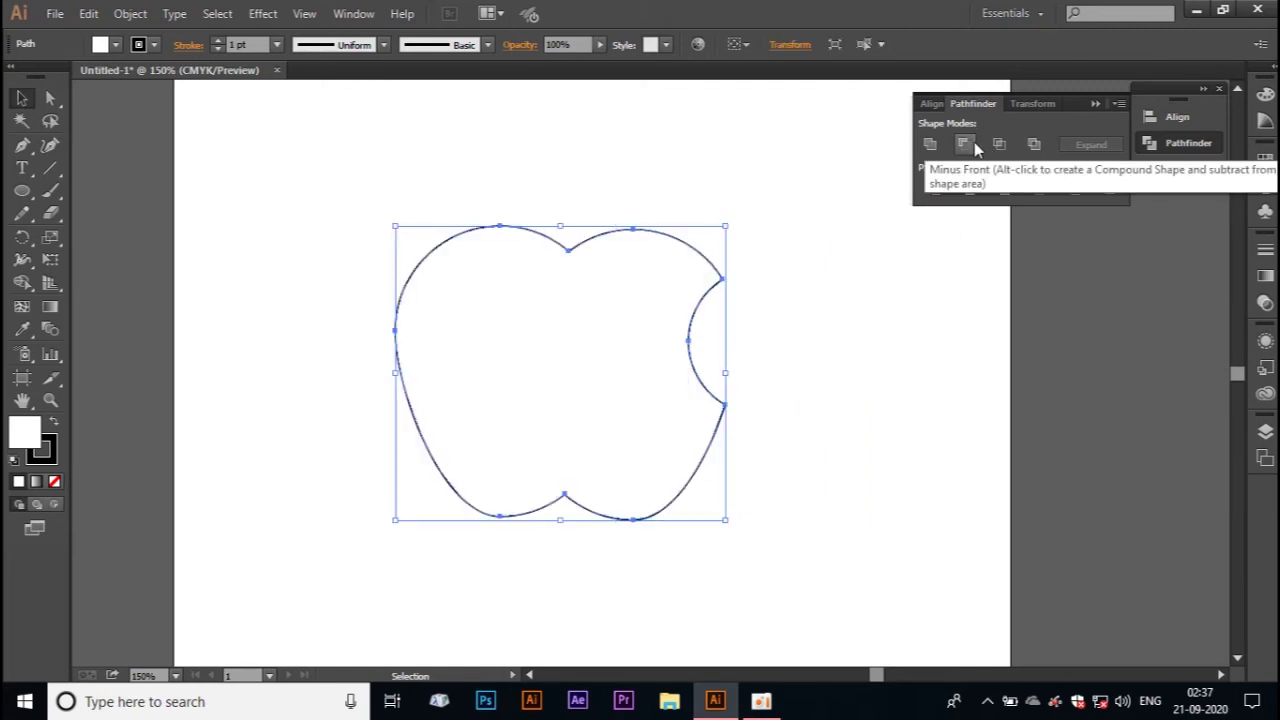
click(791, 140)
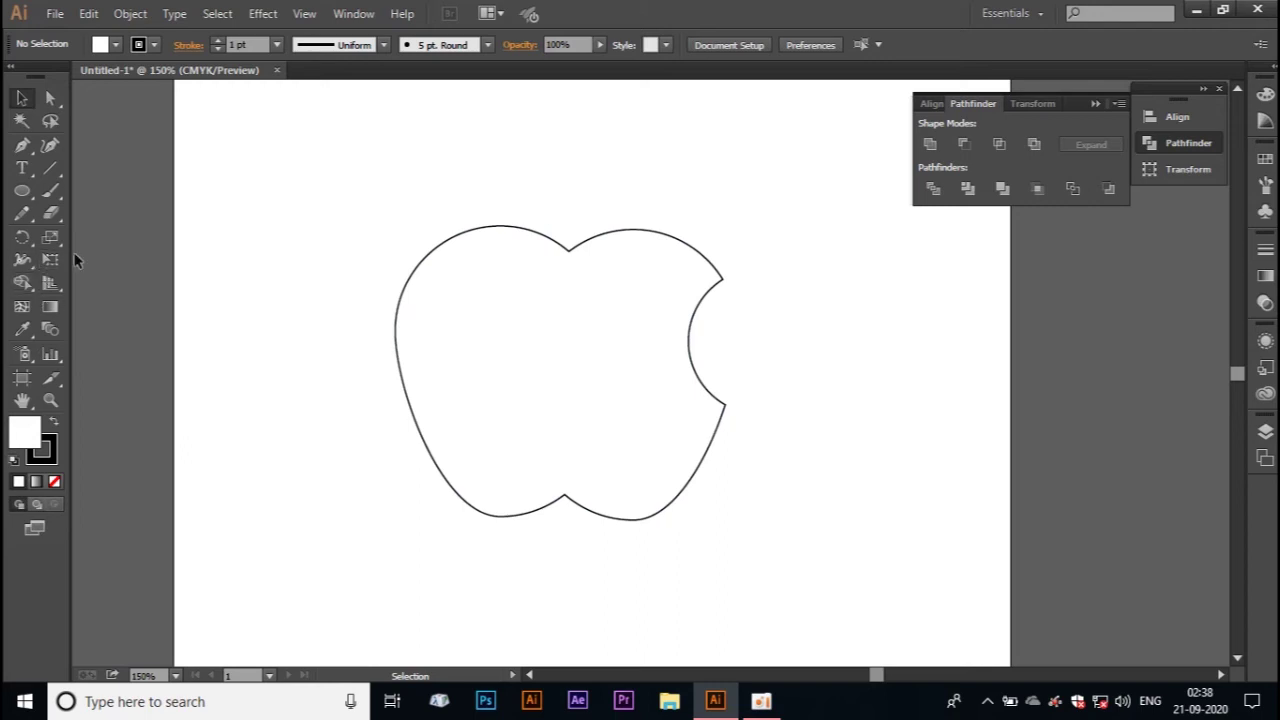
Draw two small circles of similar size above the apple's bitten side, overlap them side by side, and select both.
click(22, 190)
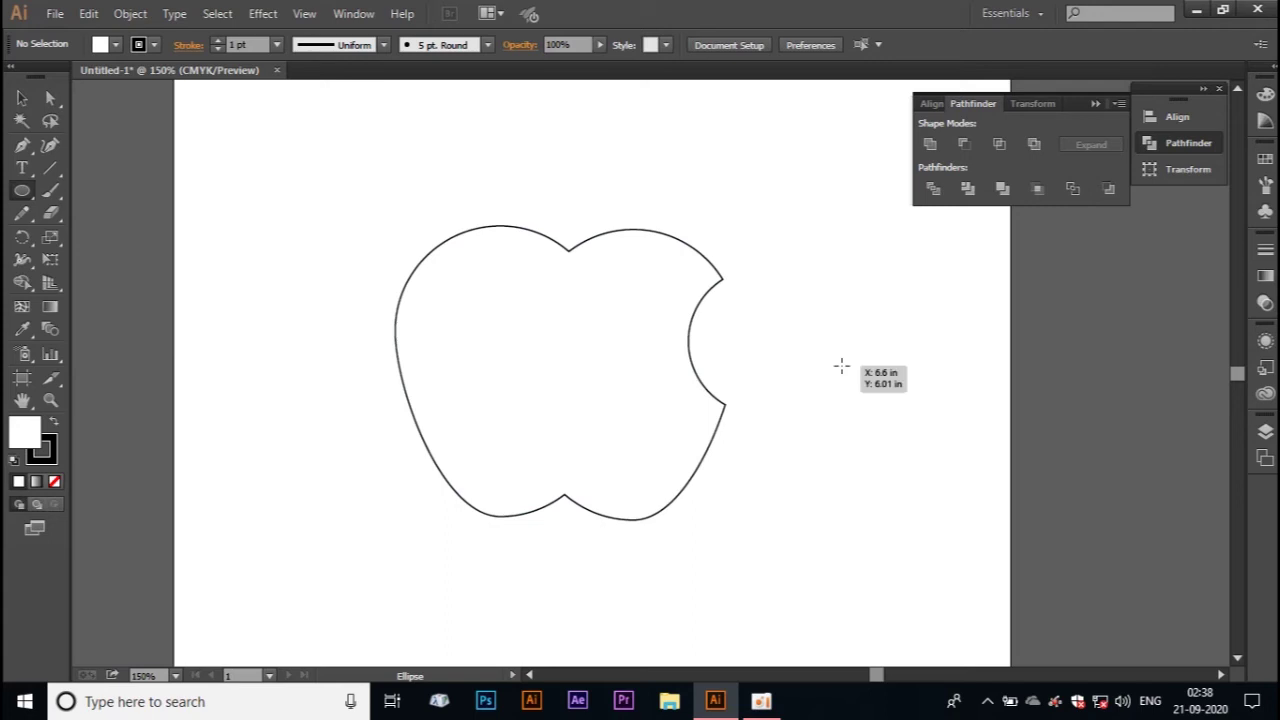
drag(804, 199, 836, 237)
drag(826, 188, 857, 214)
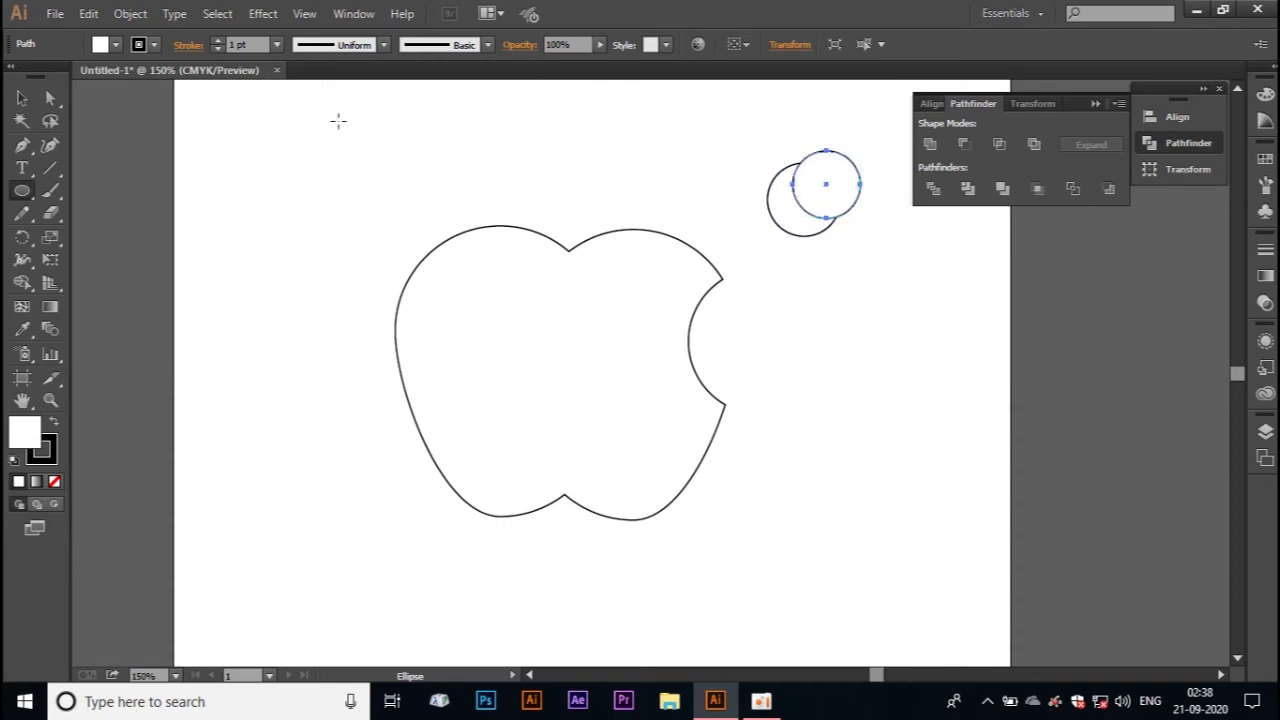
click(22, 98)
drag(855, 181, 864, 188)
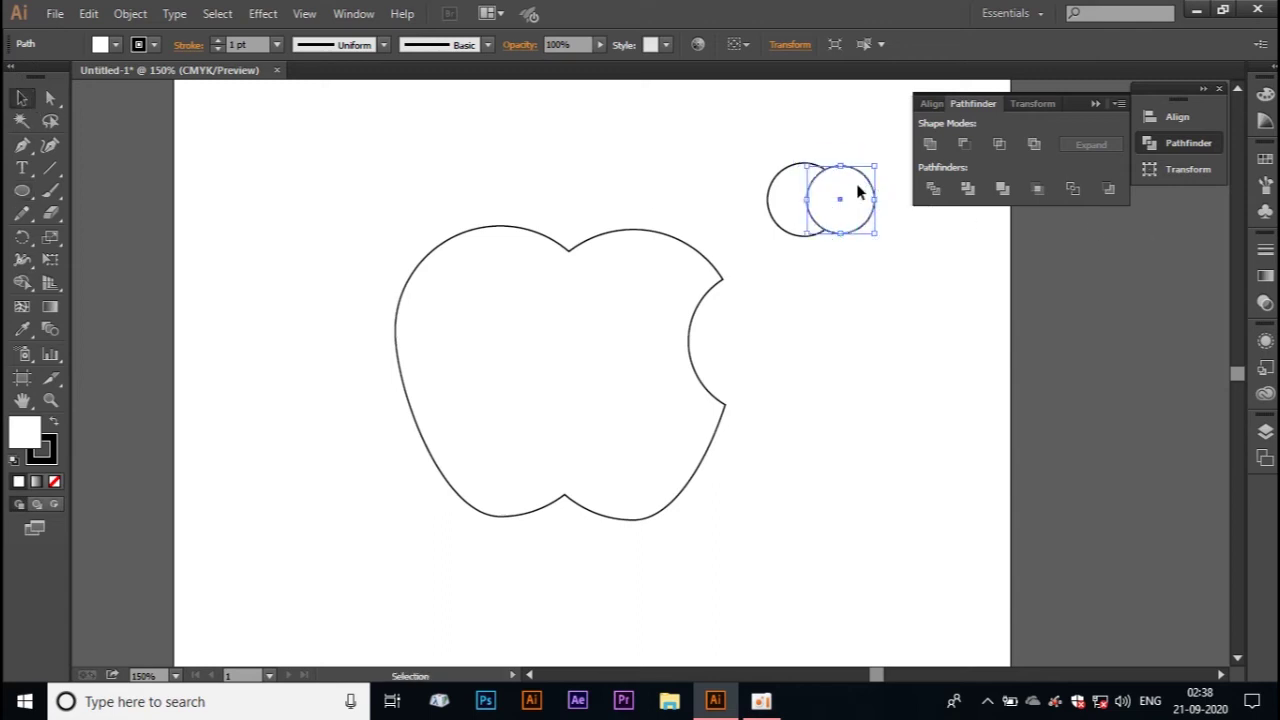
shift+click(797, 197)
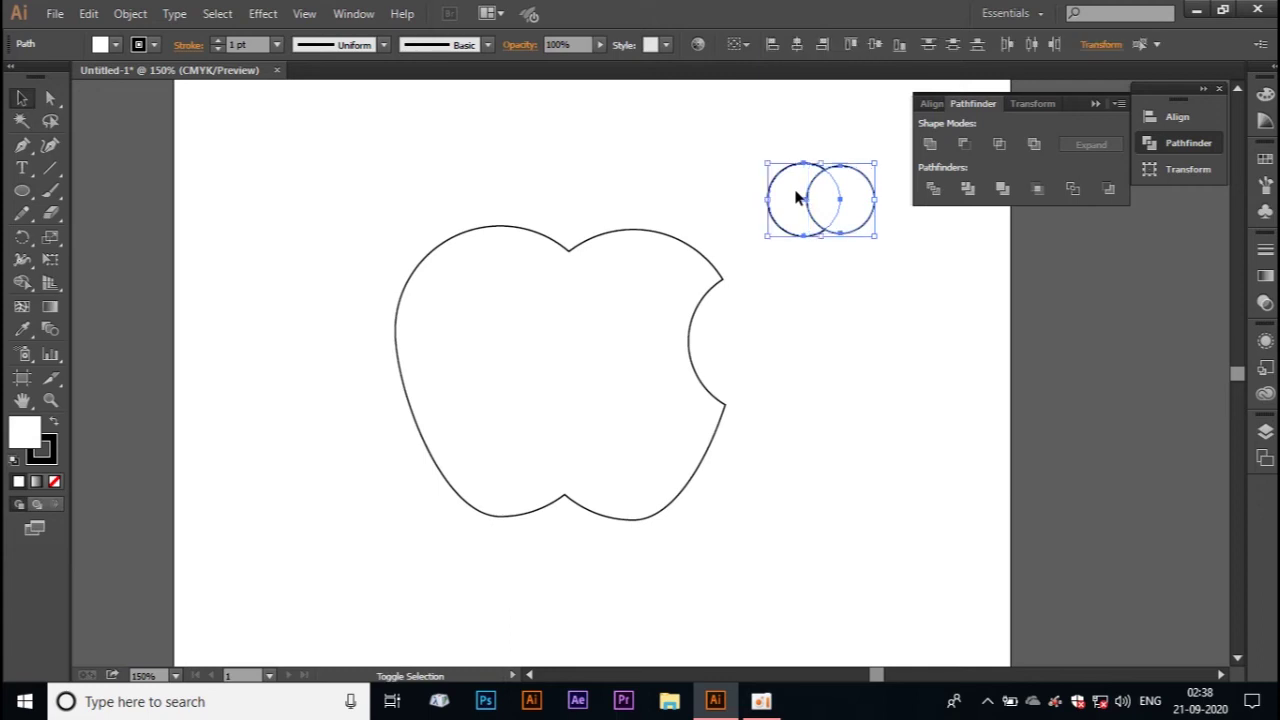
Try to unite the two small circles with Pathfinder and intersect the result, and undo the union.
click(930, 144)
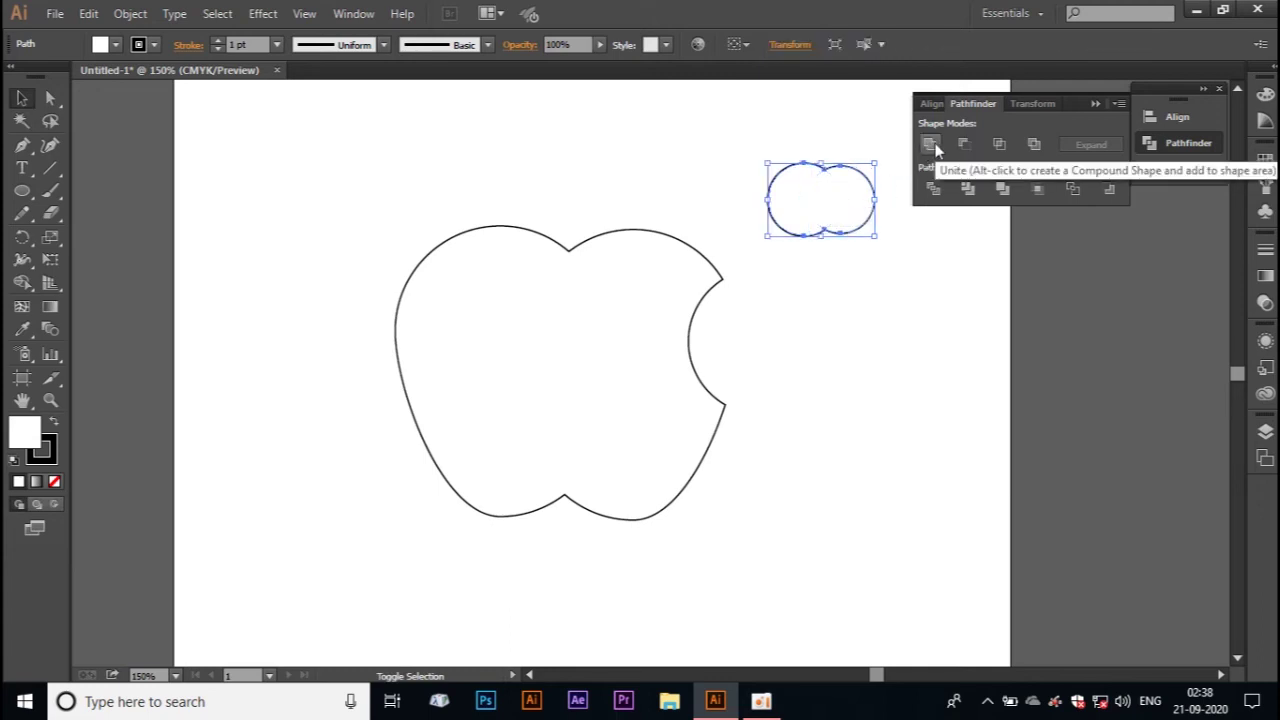
click(1000, 145)
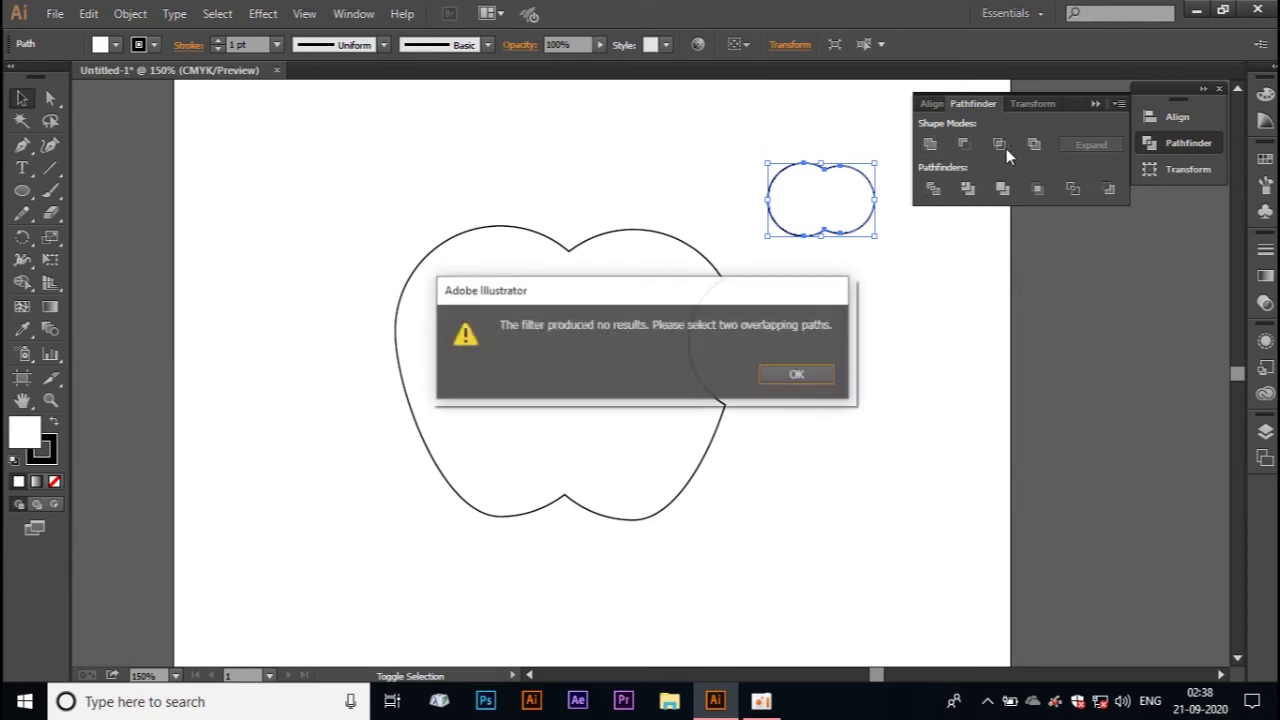
click(826, 382)
key(a)
key(ctrl+z)
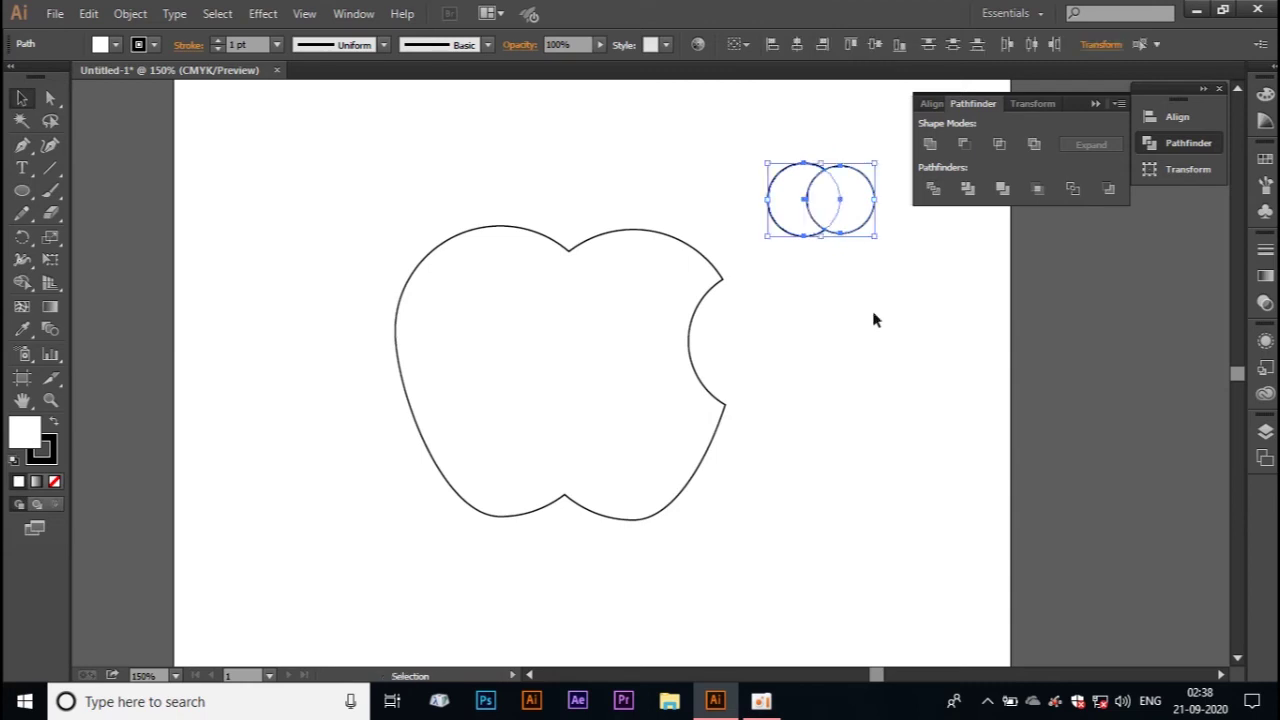
Intersect the two small circles with Pathfinder to form a leaf, and place it enlarged and tilted to the right above the apple's top notch.
click(1001, 146)
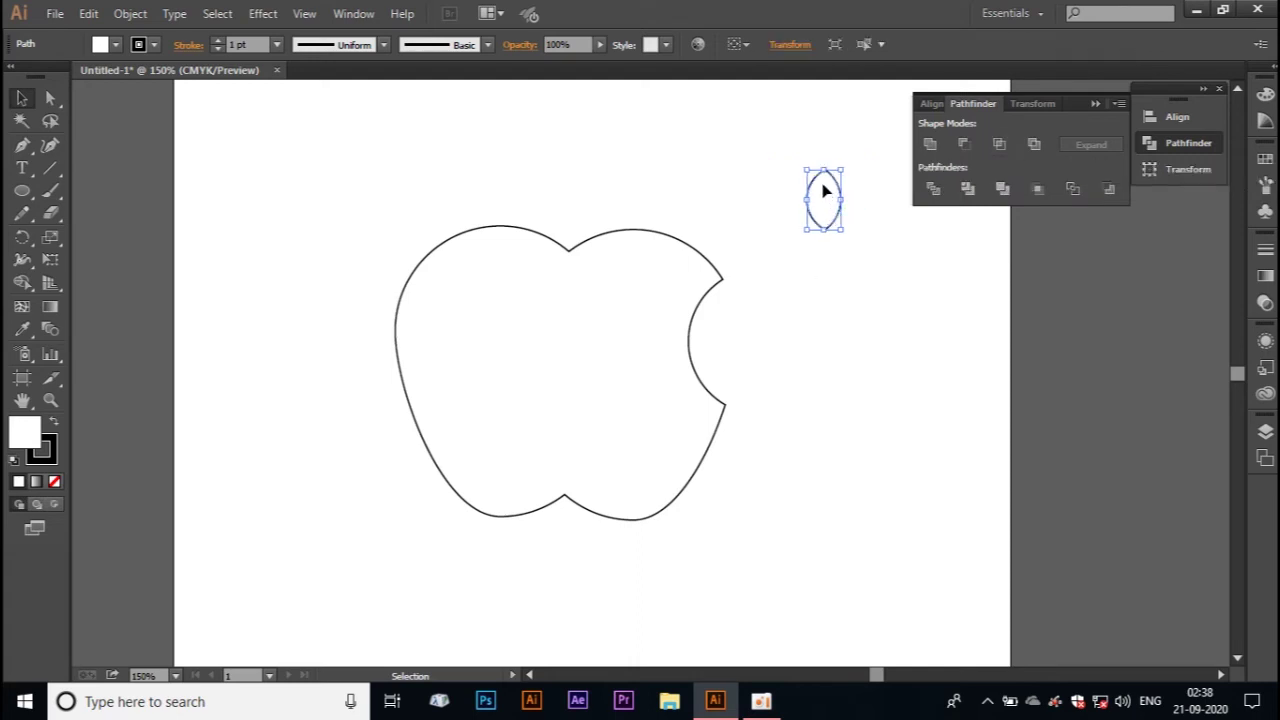
drag(820, 188, 616, 179)
drag(587, 210, 583, 177)
click(645, 157)
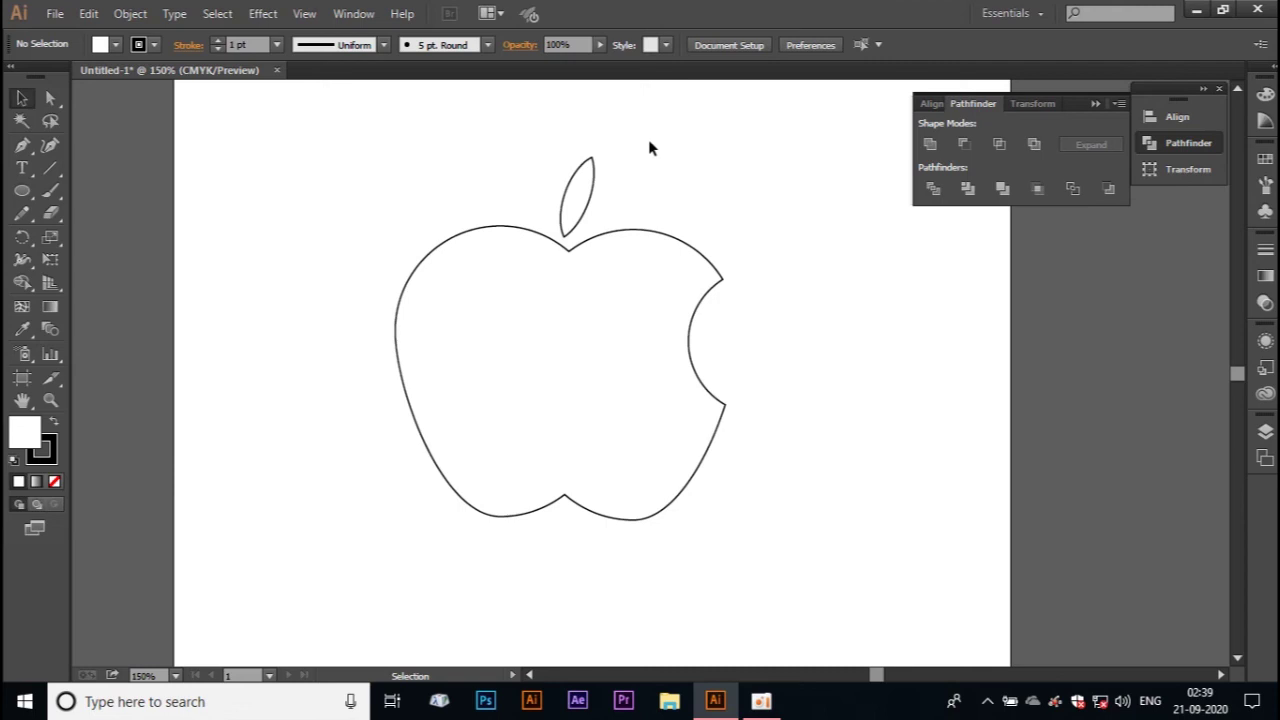
Fill the apple body and the leaf with black, and deselect everything.
click(545, 320)
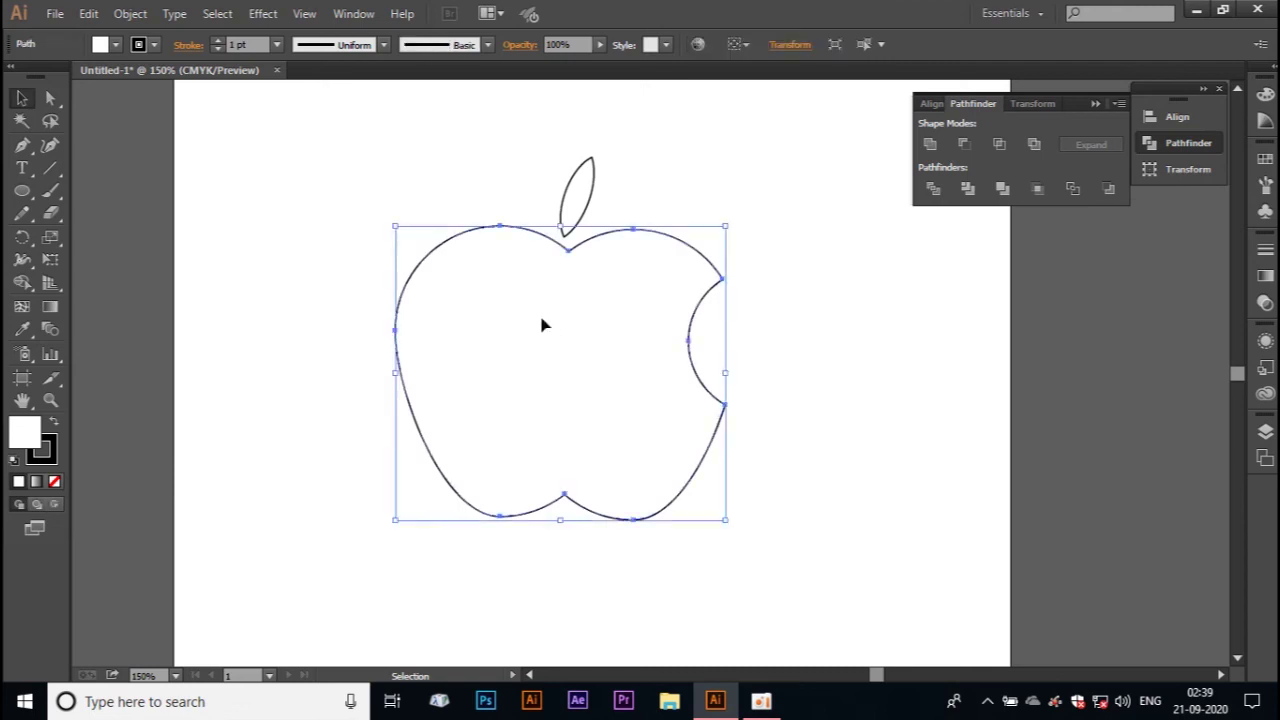
click(115, 45)
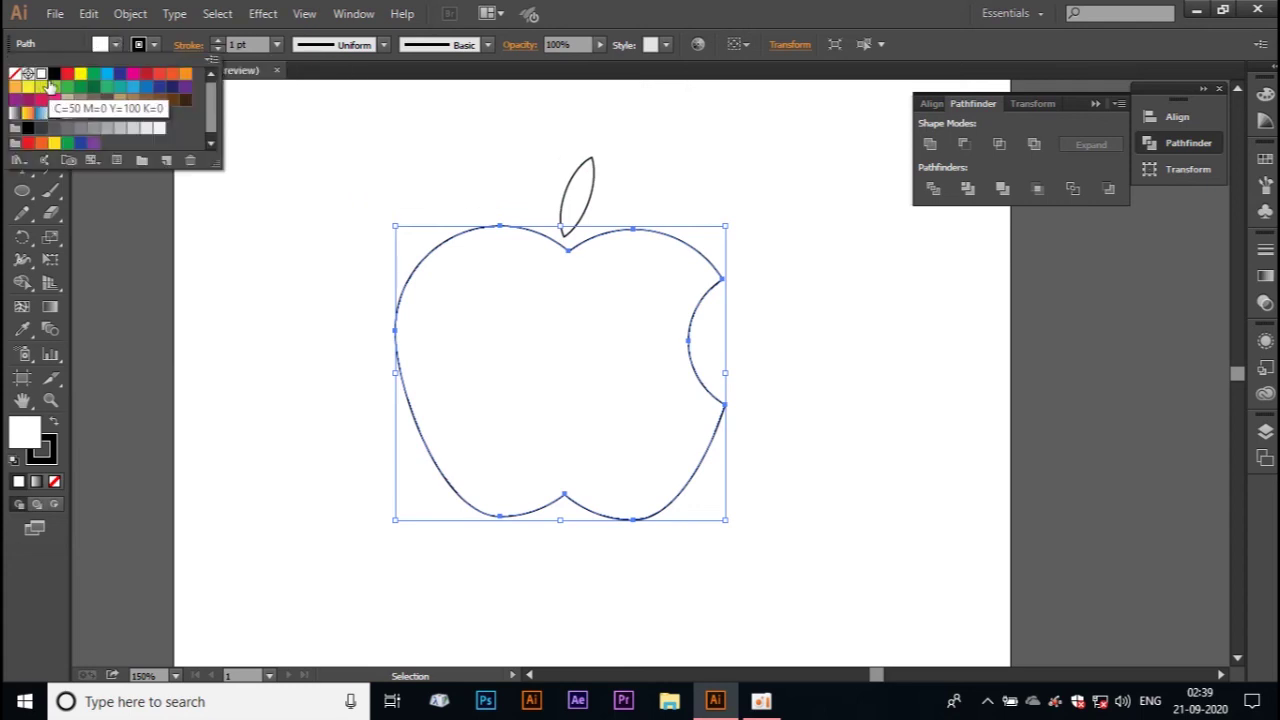
click(54, 74)
click(414, 171)
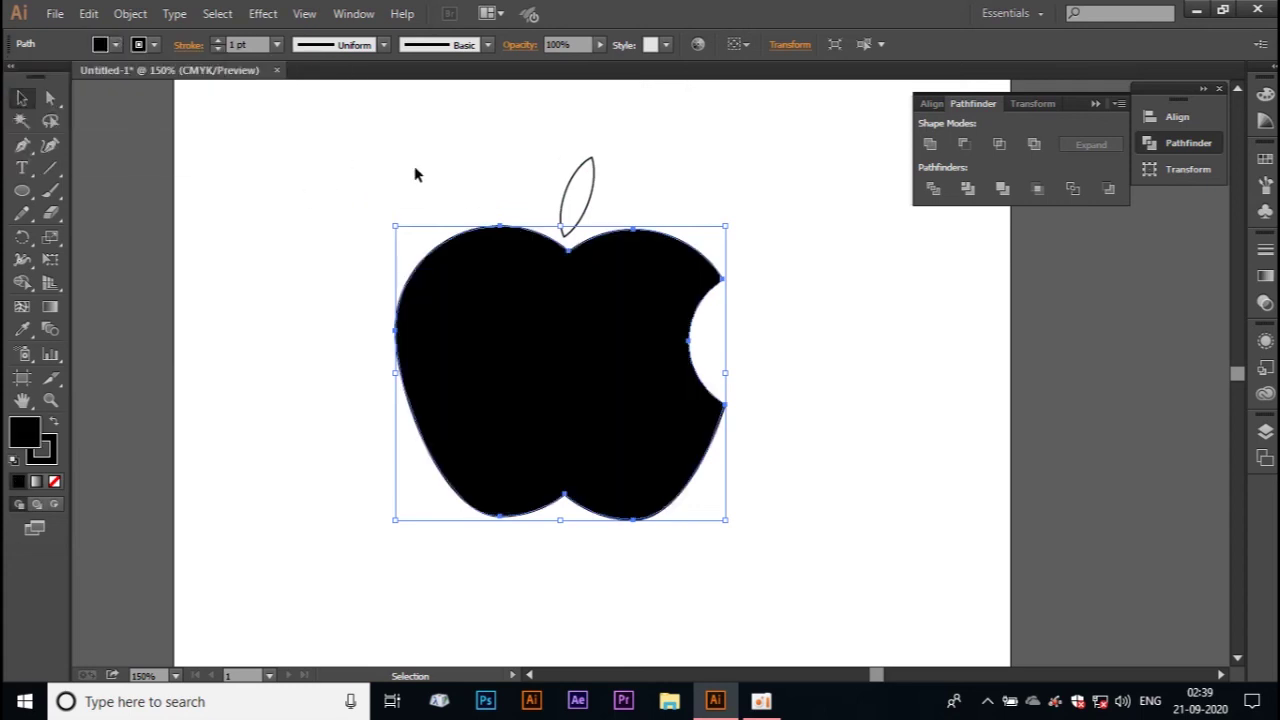
click(594, 186)
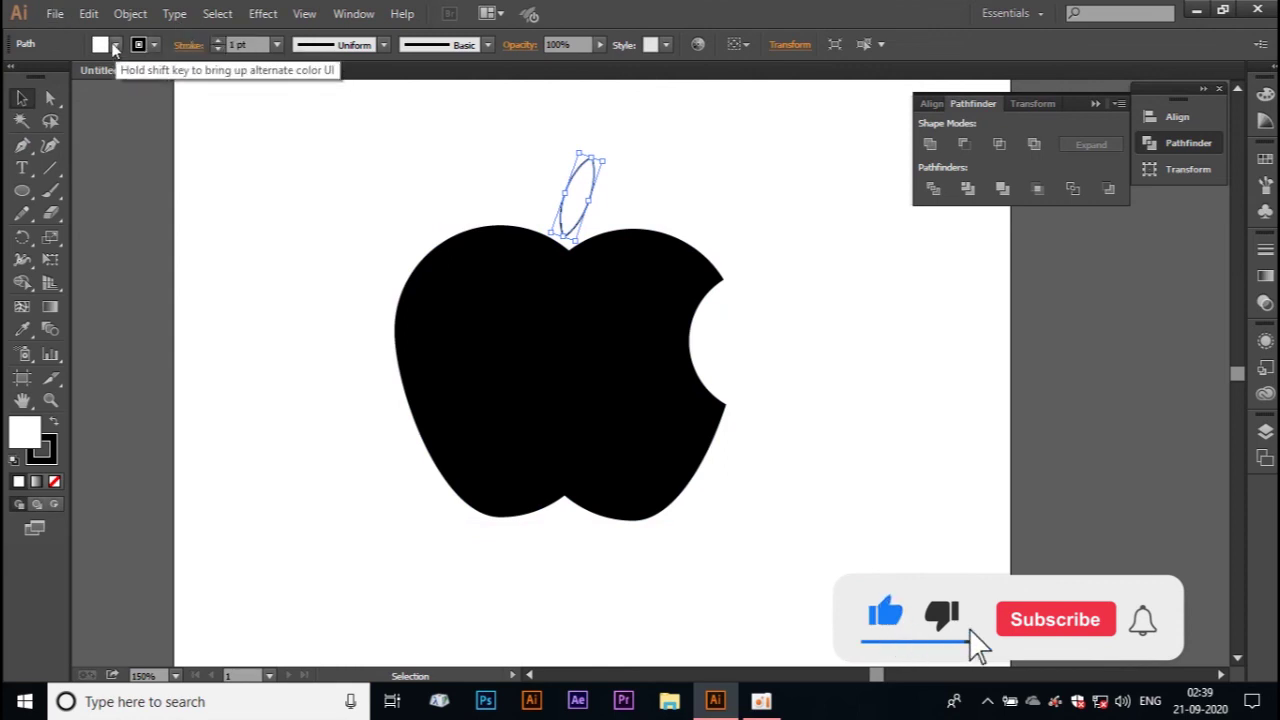
click(115, 45)
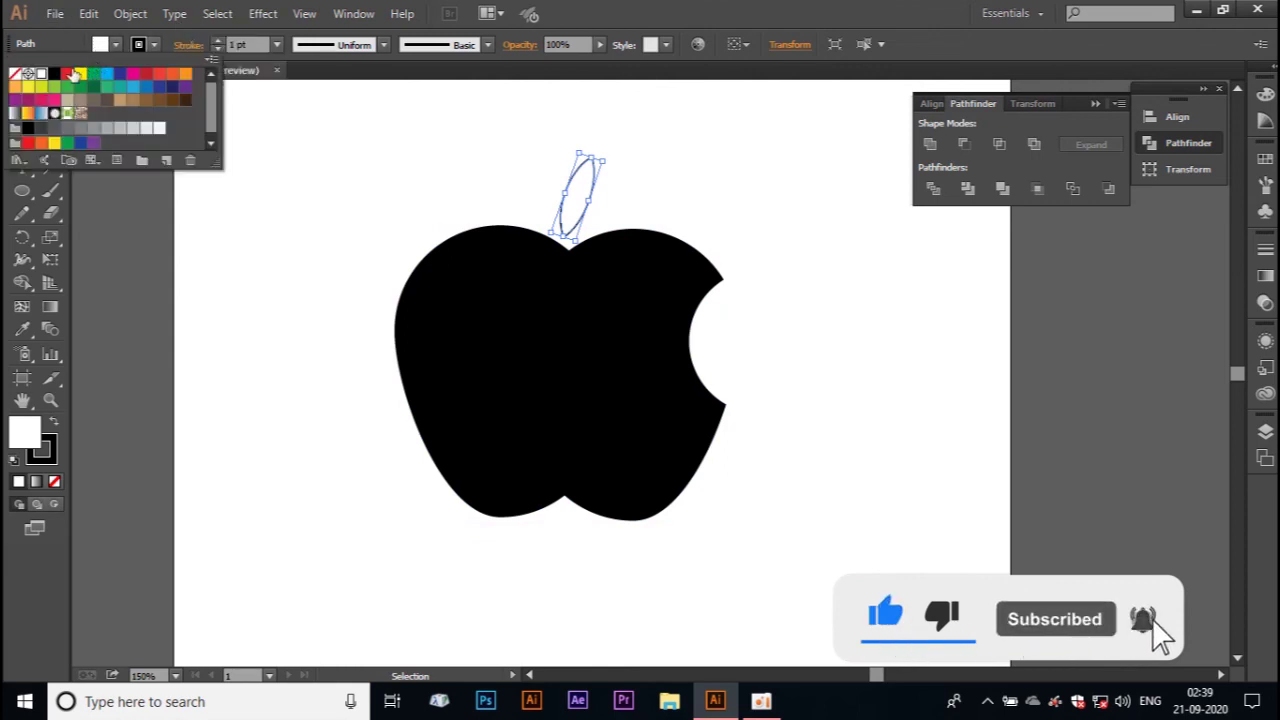
click(52, 75)
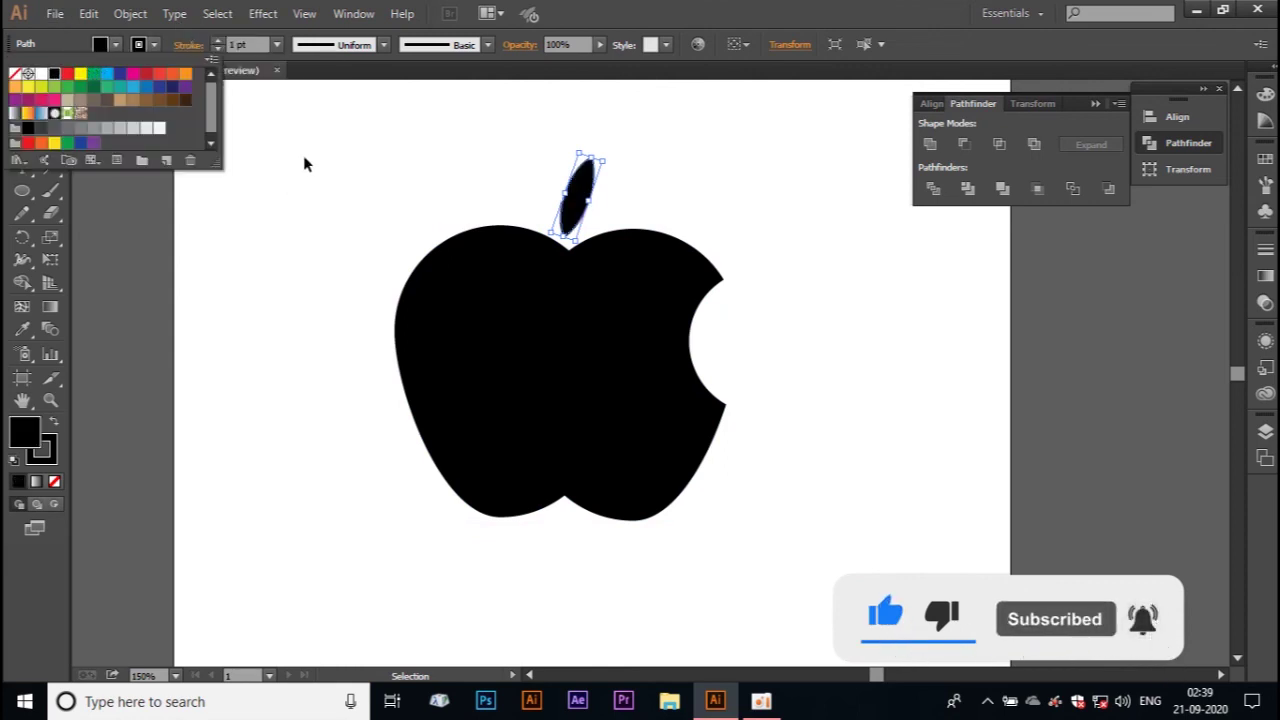
click(700, 157)
key(a)
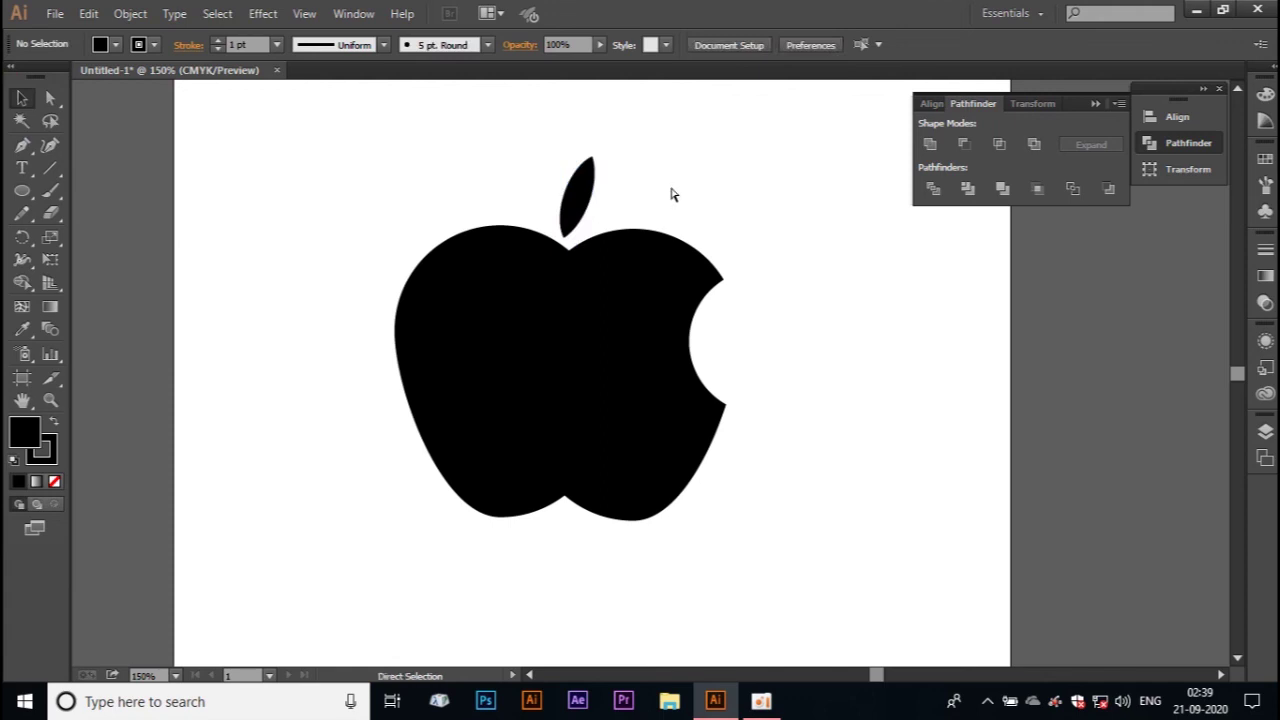
key(ctrl+minus)
key(ctrl+minus)
key(ctrl+plus)
key(ctrl+plus)
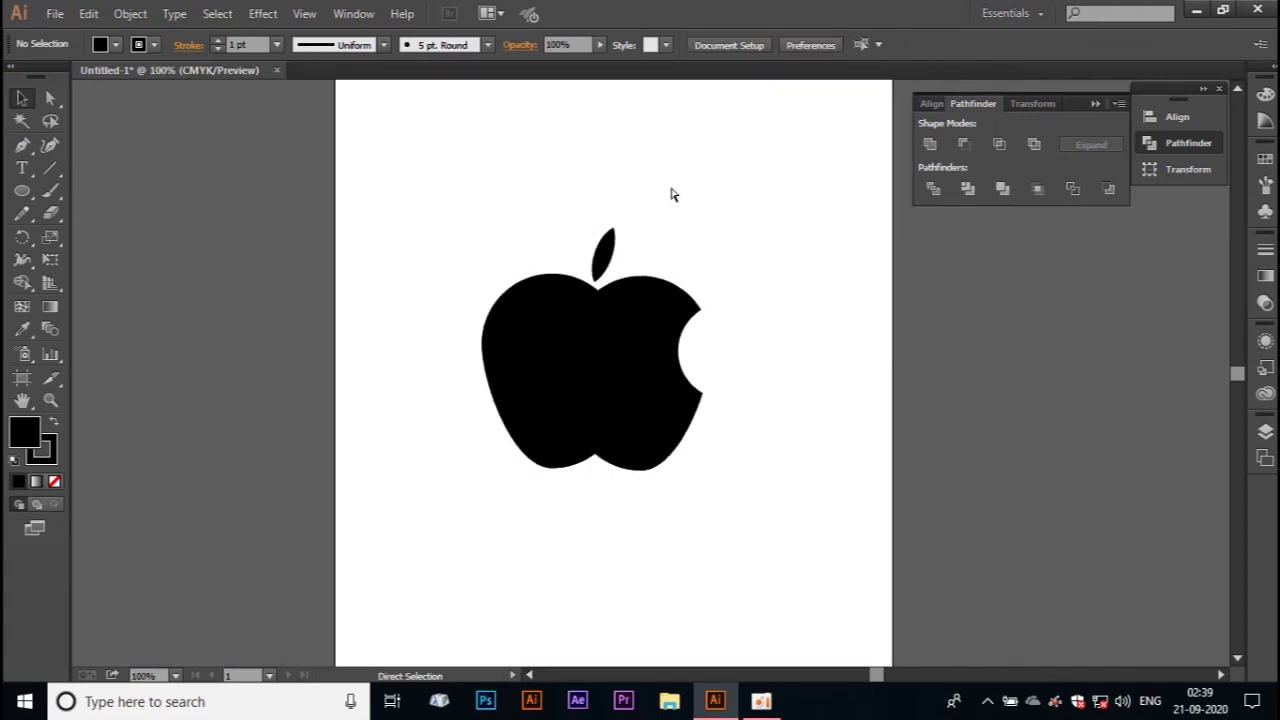
key(v)
mouse_move(580, 192)
mouse_down()
mouse_move(582, 283)
mouse_move(586, 195)
mouse_up()
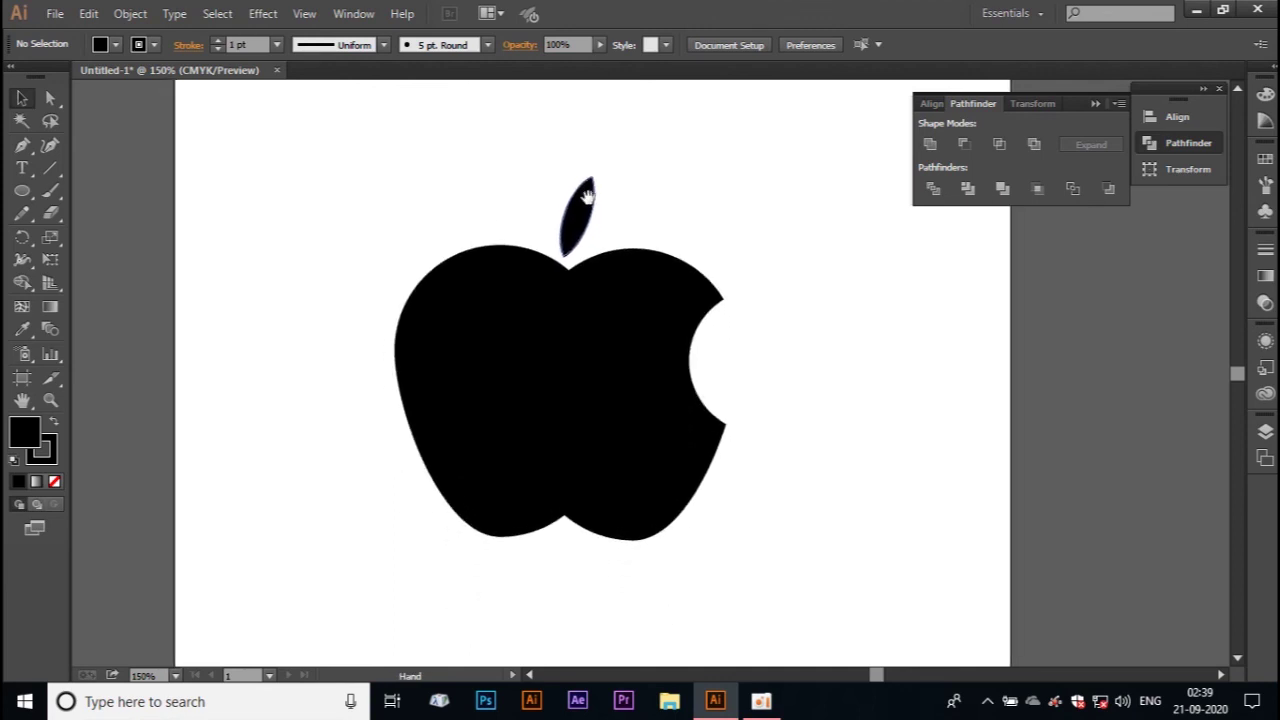